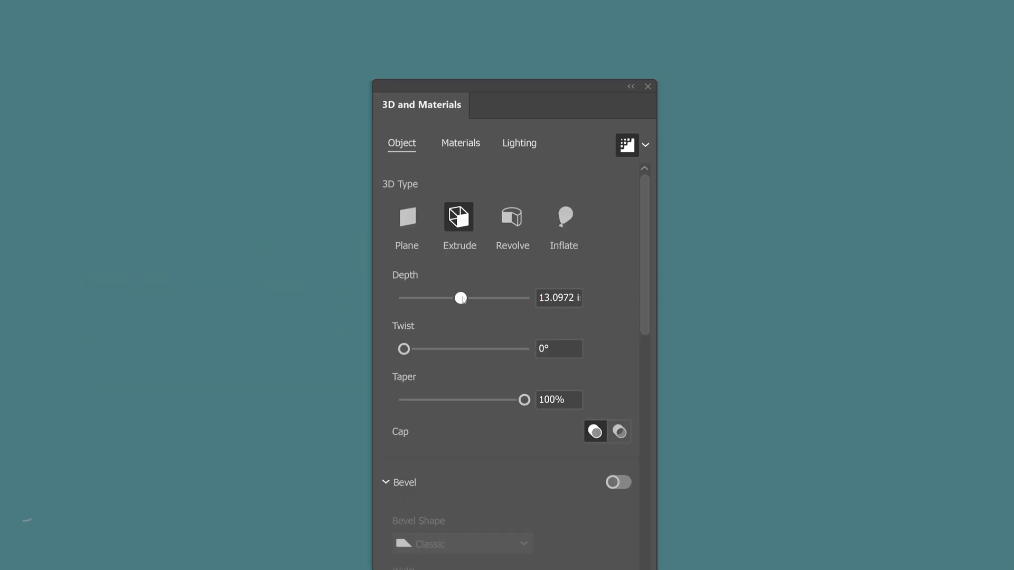
Step: Increase the Extrude & Bevel depth so the title's dark sides stretch further
drag(462, 298, 477, 280)
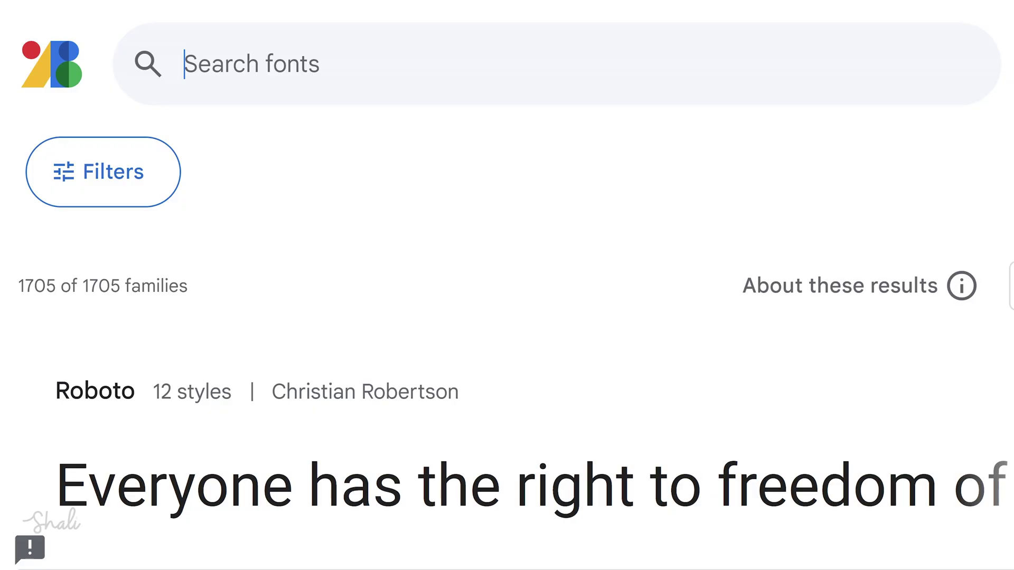
text(thura)
Step: Open the Chathura result from the Google Fonts search
click(291, 175)
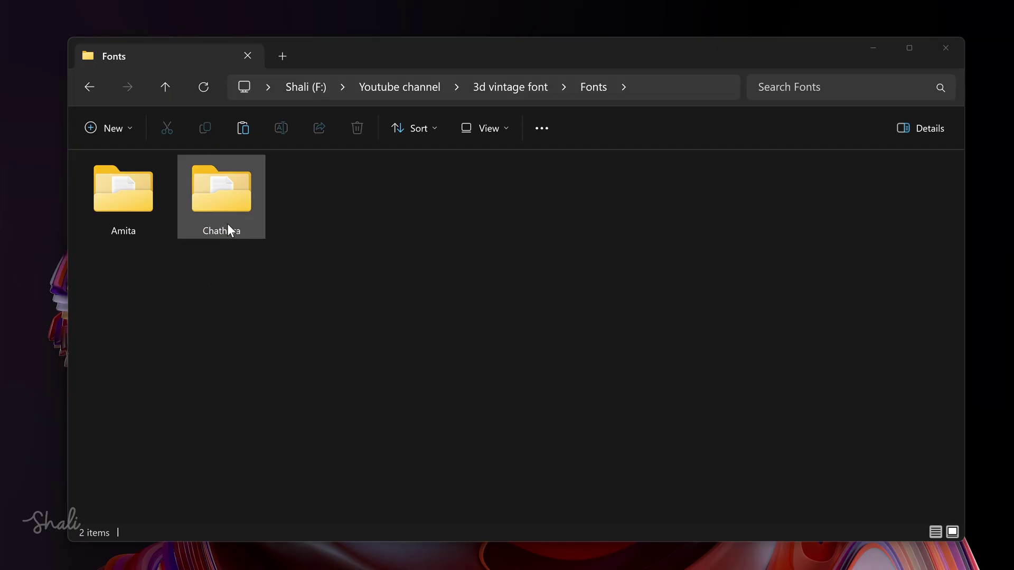
Step: Install all five Chathura font files from the Chathura folder
double_click(227, 224)
drag(655, 188, 534, 271)
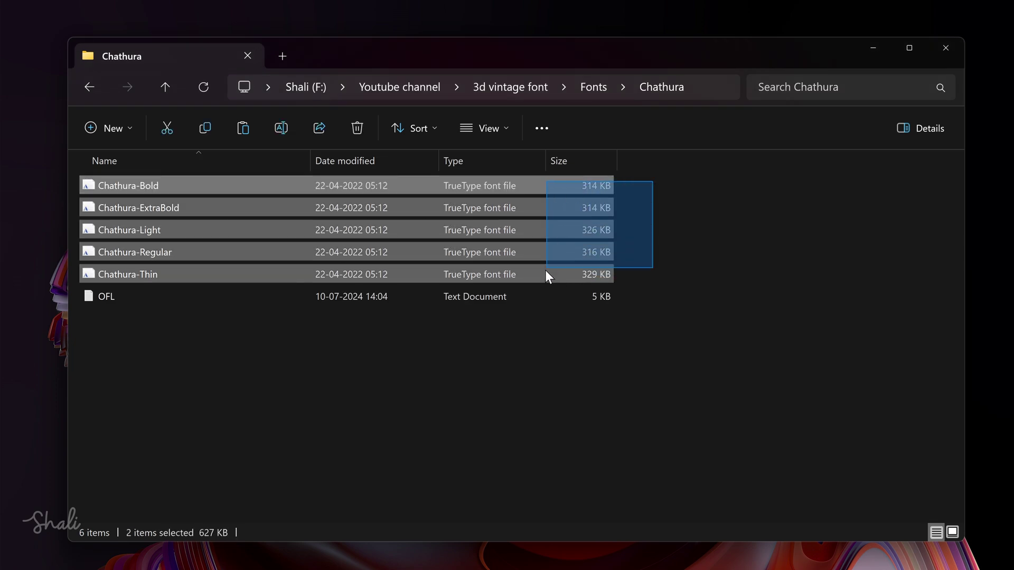
right_click(534, 271)
click(581, 340)
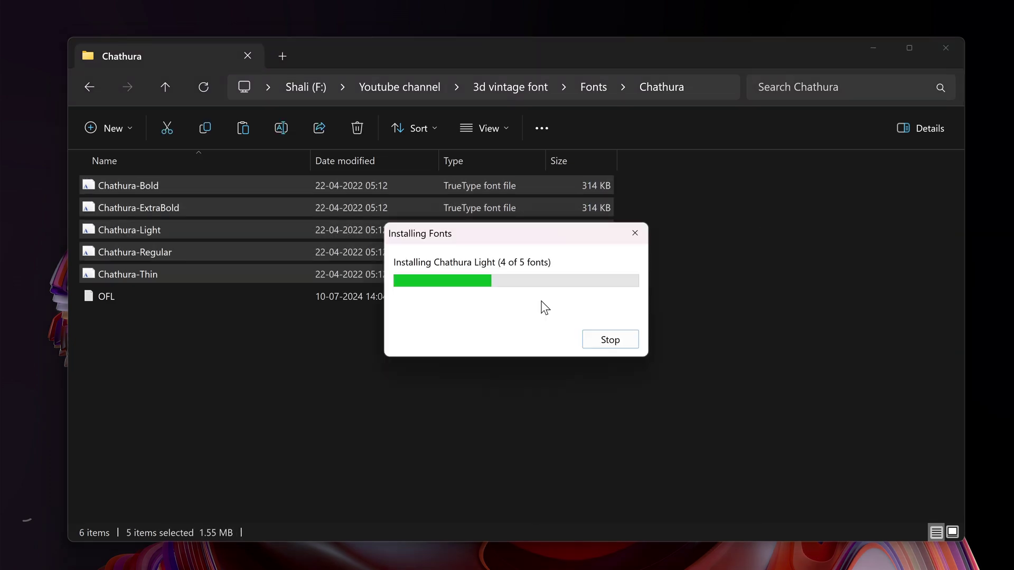
Step: Install both Amita font files from the Amita folder
click(166, 87)
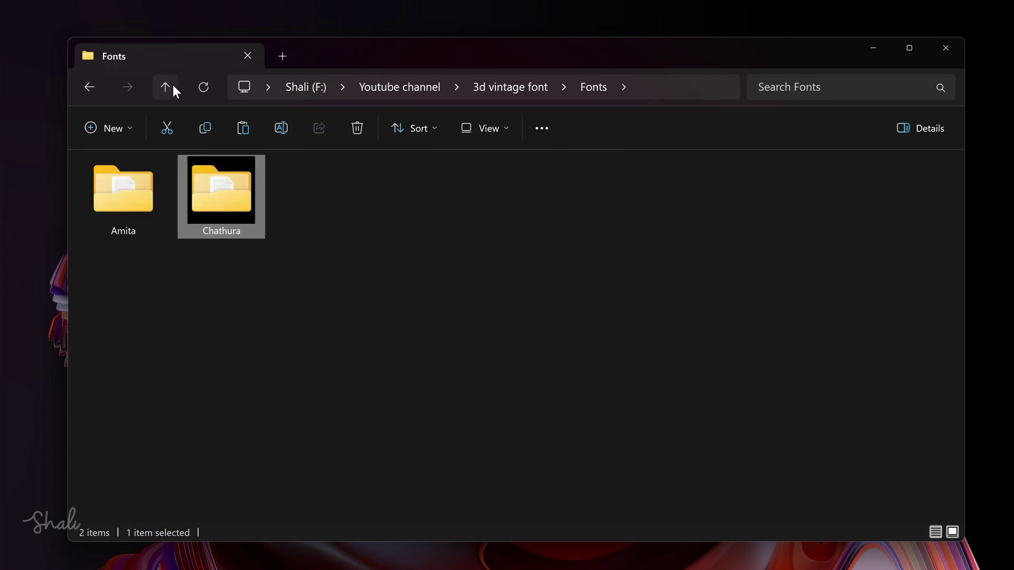
double_click(133, 191)
drag(606, 179, 569, 213)
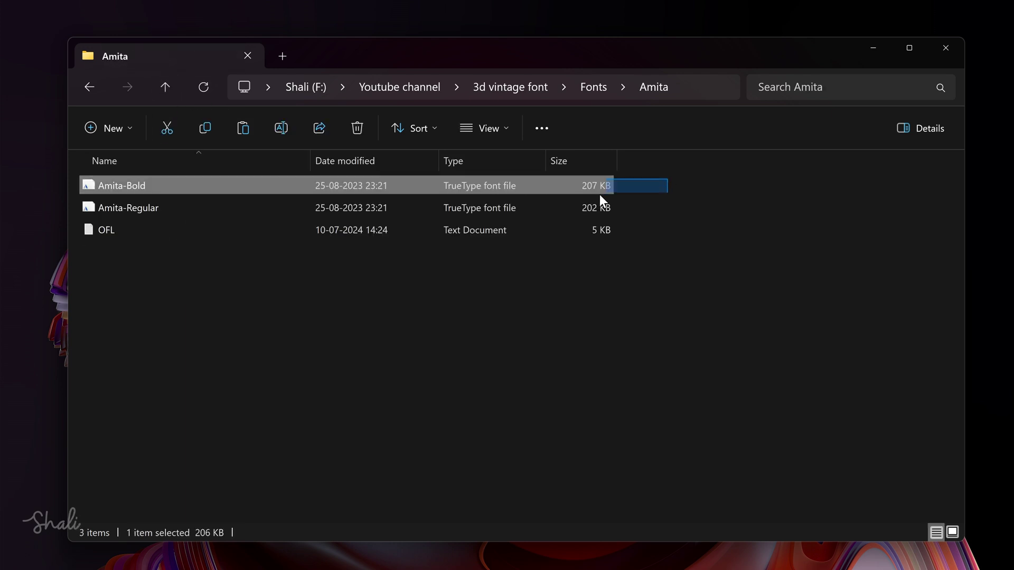
right_click(570, 209)
click(614, 314)
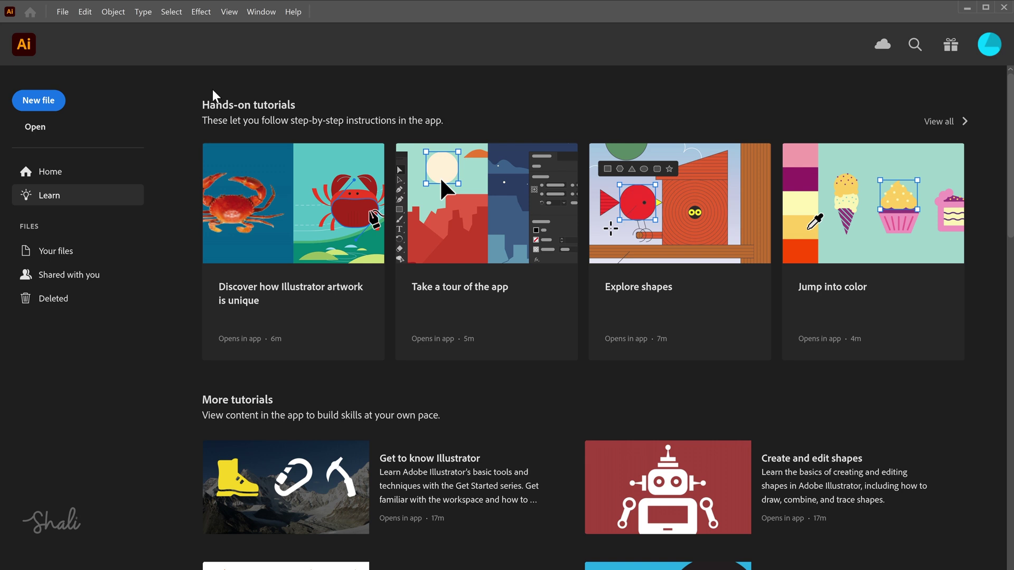
Step: Create a 5 × 5 inch, 300 ppi document and select the typed word అమరావతి
click(29, 100)
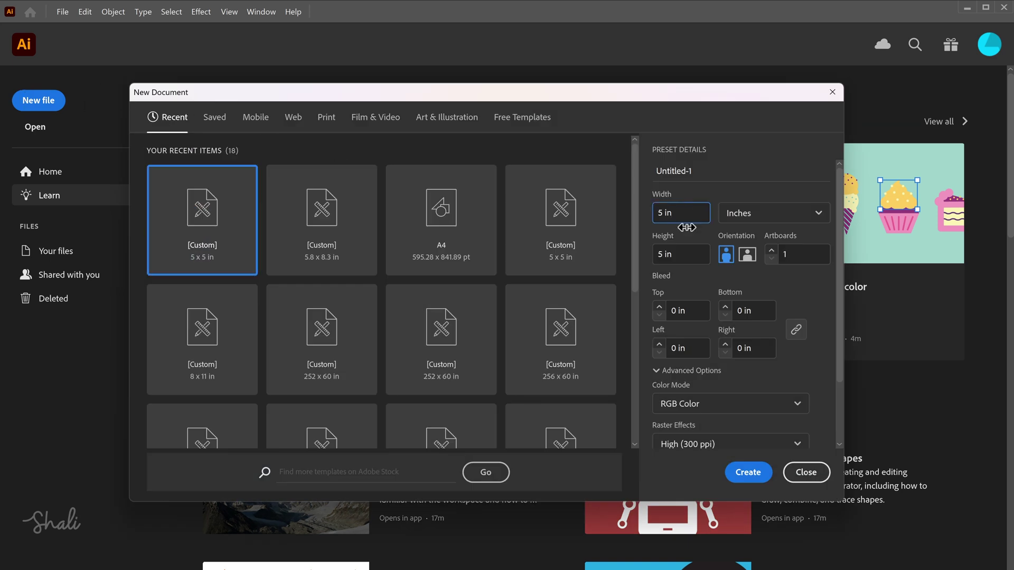
click(761, 216)
click(753, 235)
click(736, 445)
click(703, 466)
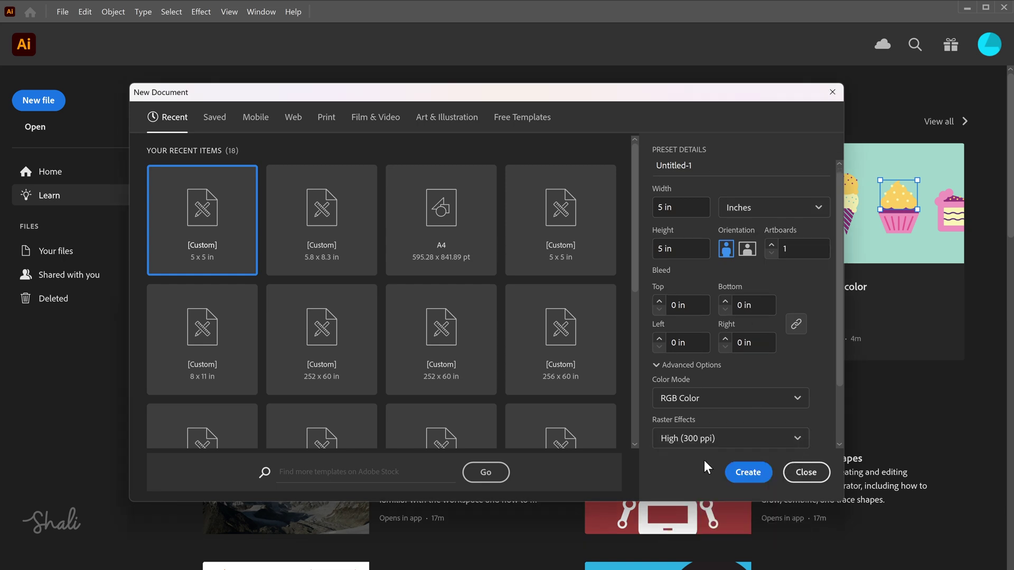
click(749, 471)
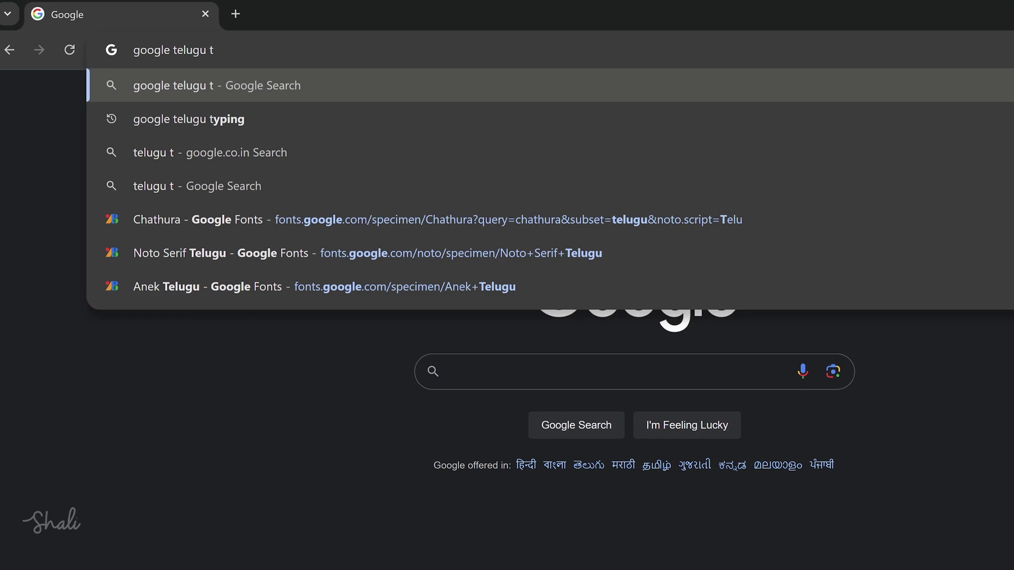
text(ypin)
text(aravati )
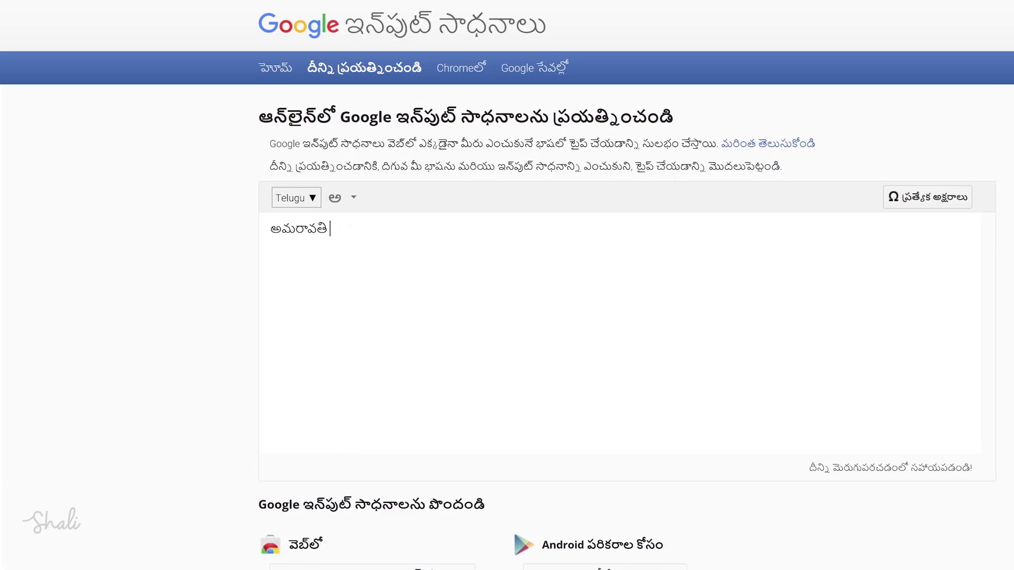
text(kathalu)
double_click(303, 302)
Step: Paste అమరావతి into the document and set it in Chathura ExtraBold
right_click(289, 301)
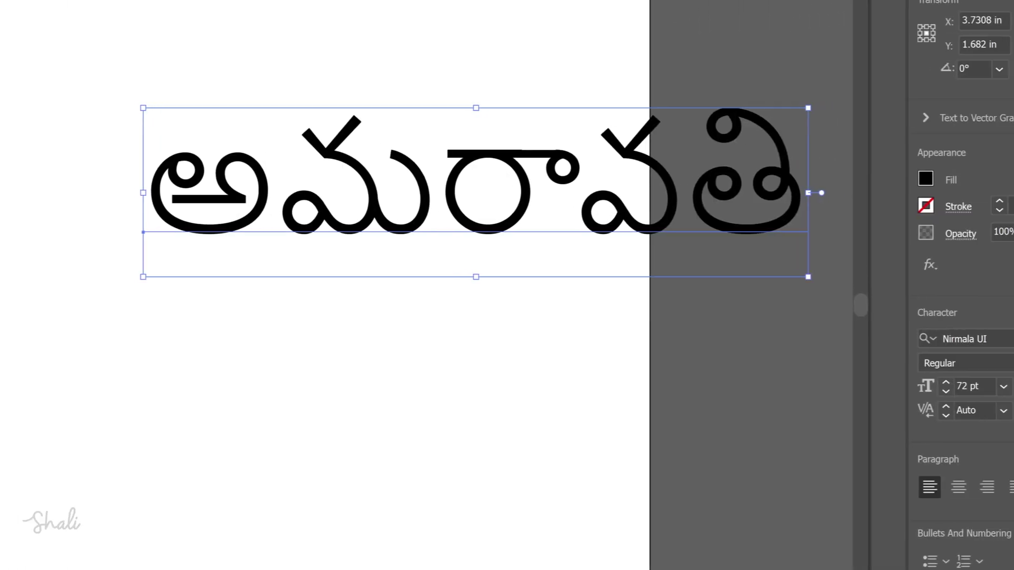
click(986, 341)
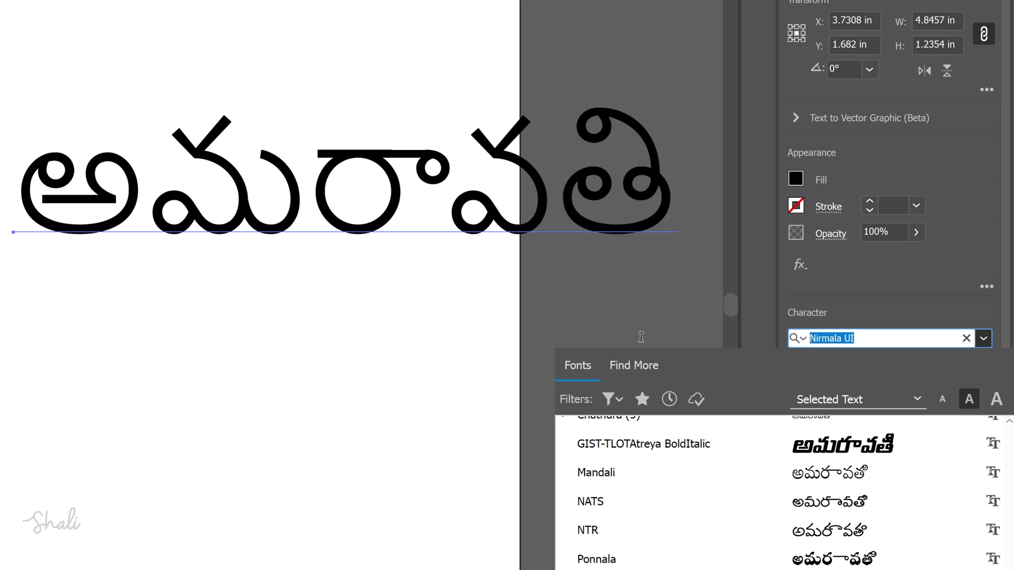
text(chath)
click(583, 546)
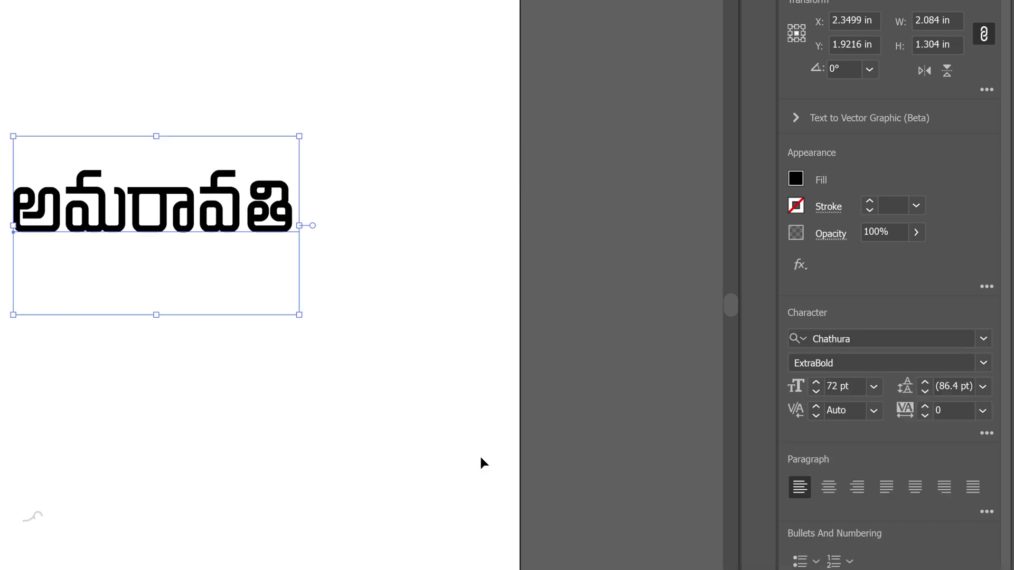
Step: Copy కథలు and paste it onto the artboard below the title
right_click(281, 239)
click(301, 321)
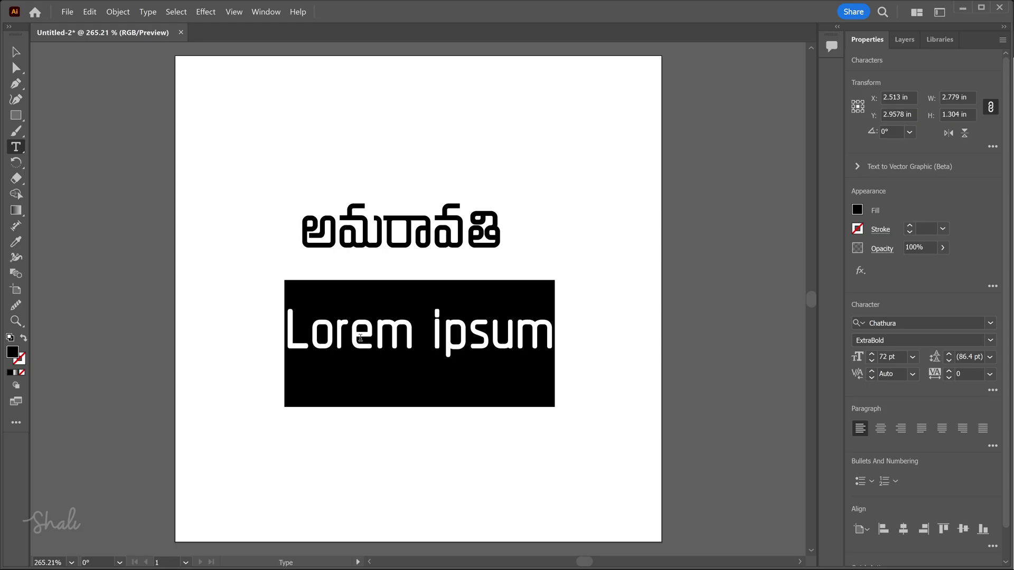
right_click(360, 198)
click(406, 235)
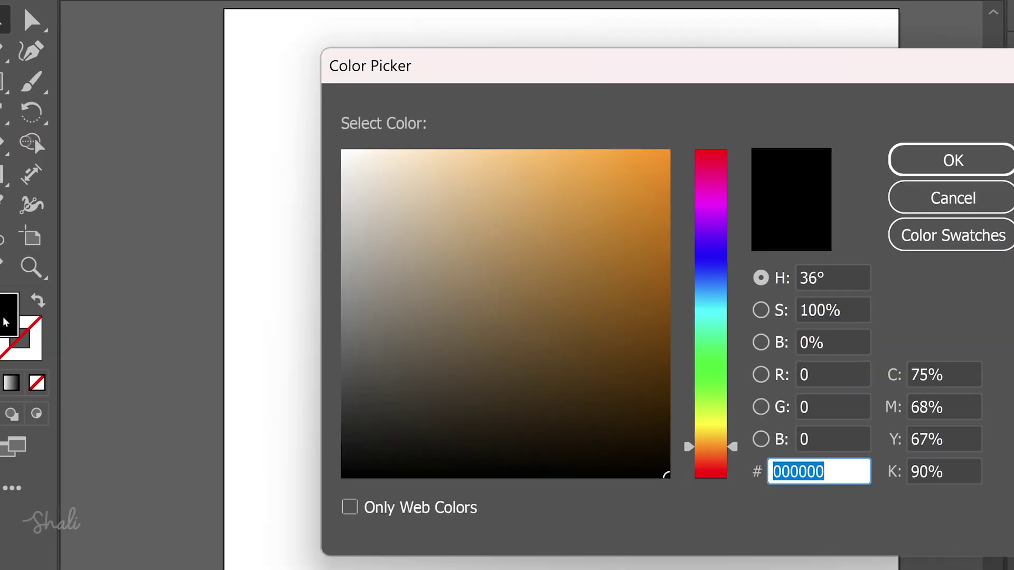
Step: Give అమరావతి an orange FF9700 fill, a 1 pt black stroke and 120 pt size
drag(506, 297, 665, 115)
click(907, 159)
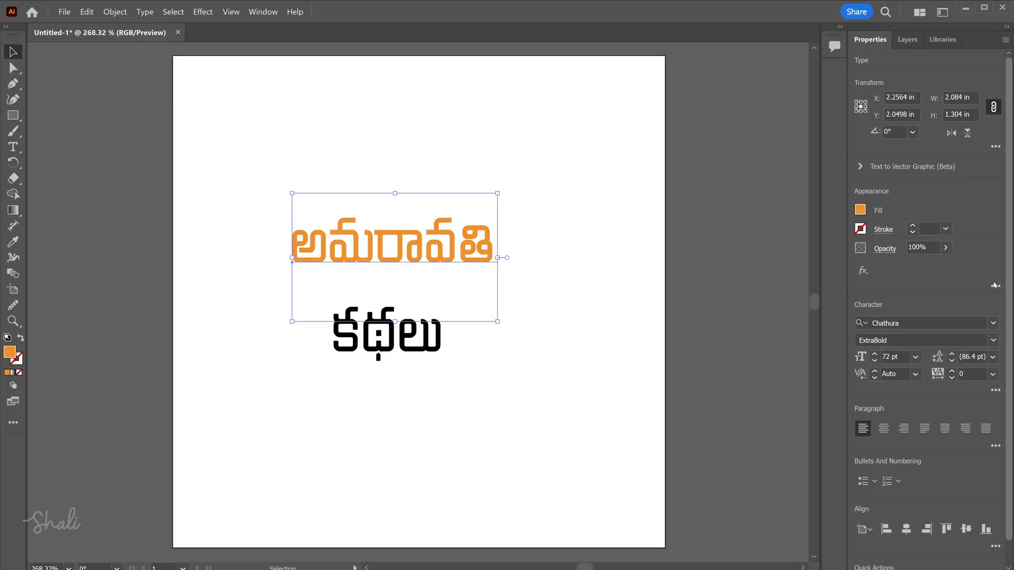
click(862, 229)
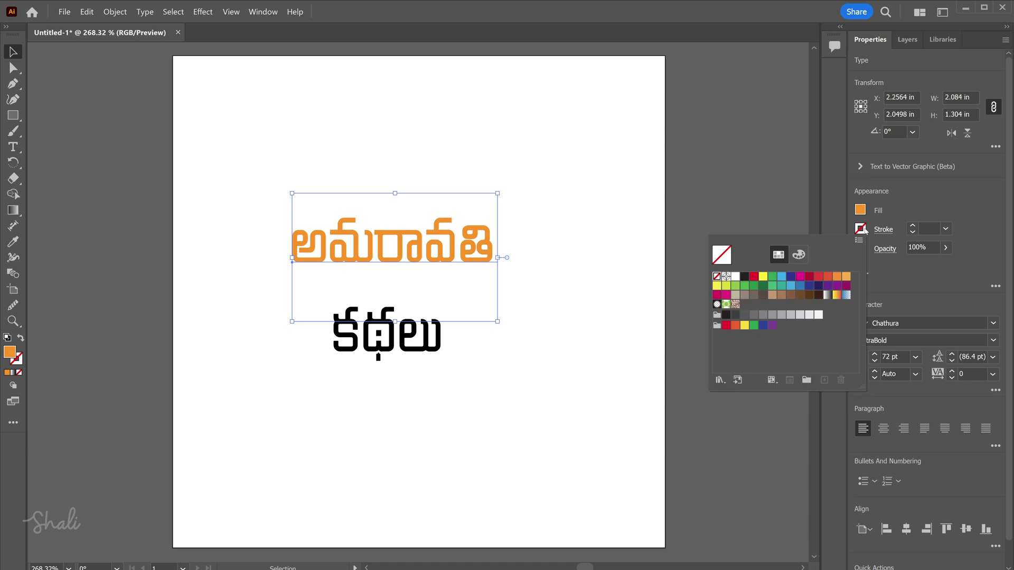
click(744, 277)
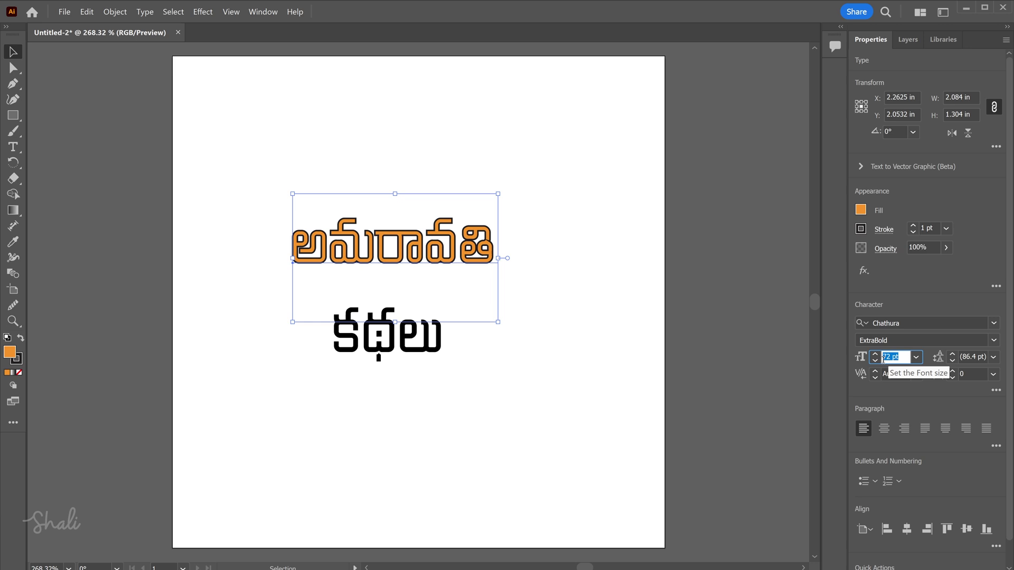
key(Return)
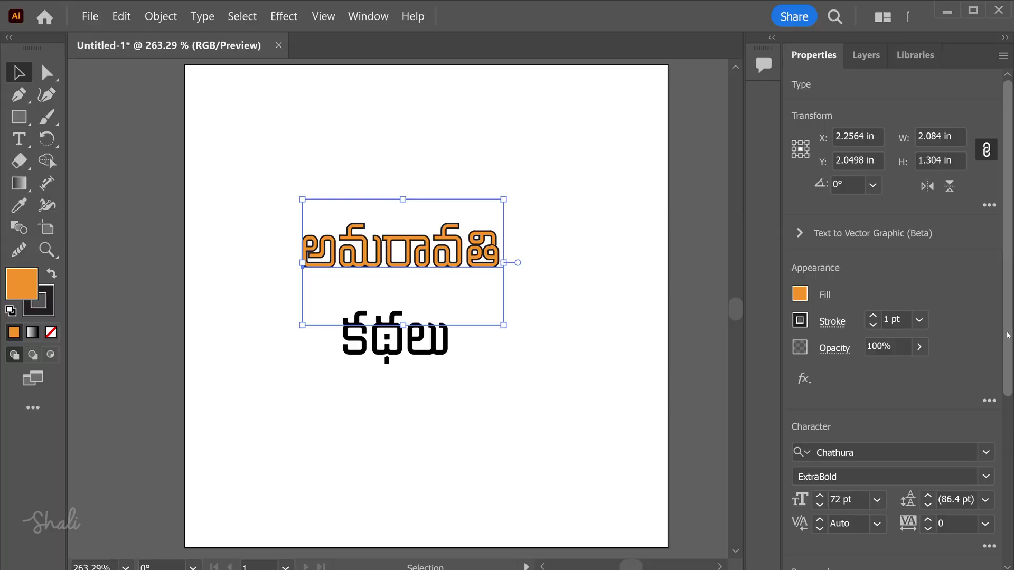
scroll(884, 317, down, 3)
scroll(885, 316, down, 3)
scroll(885, 317, down, 1)
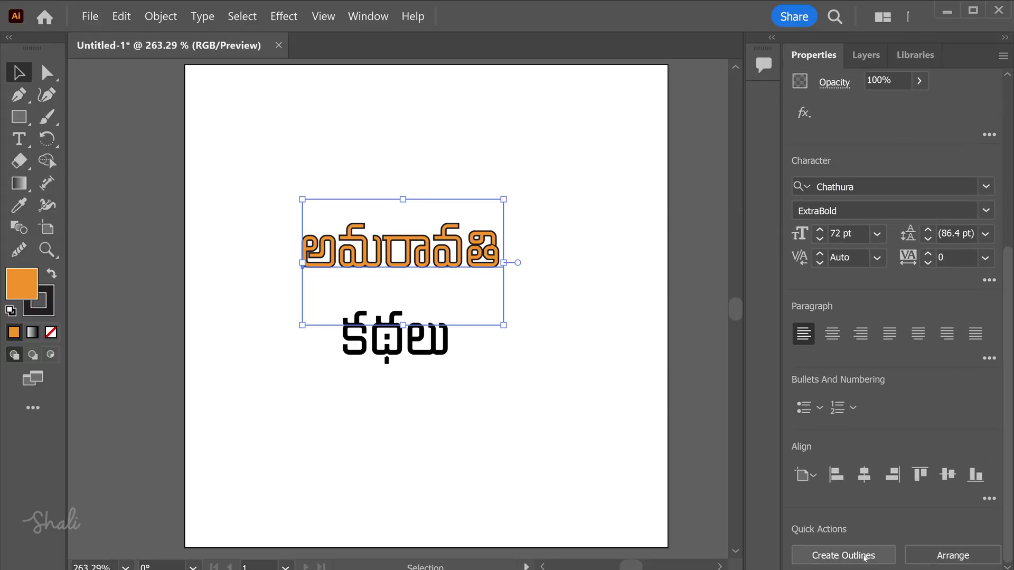
Step: Convert అమరావతి to outlines and smooth its paths to about 20%
click(863, 557)
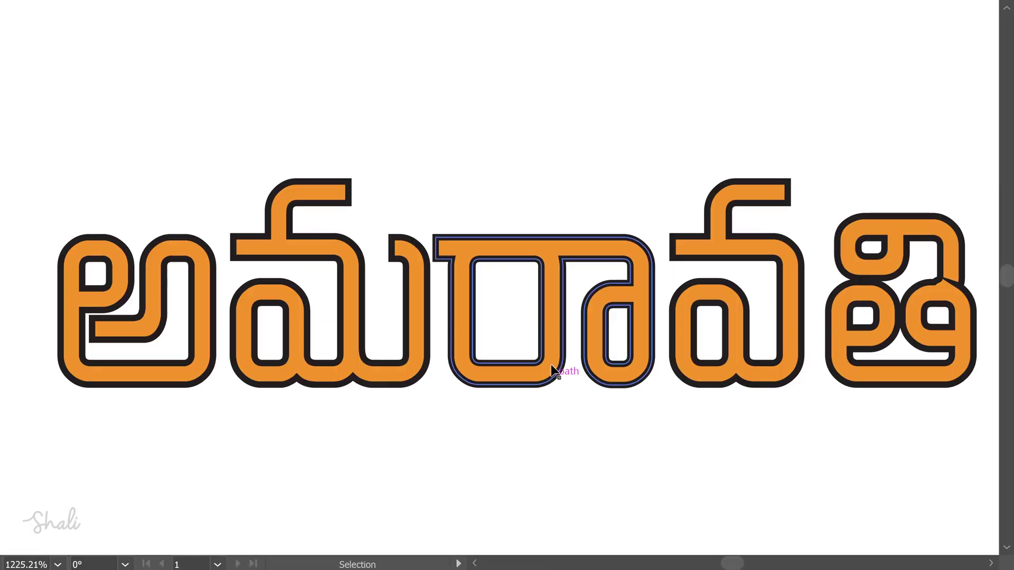
click(550, 343)
right_click(550, 342)
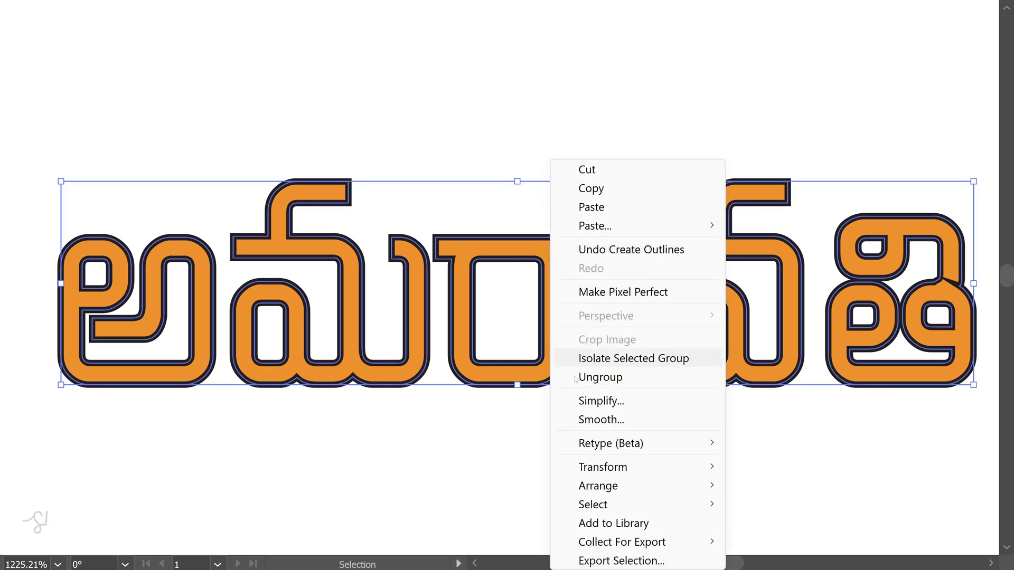
click(597, 420)
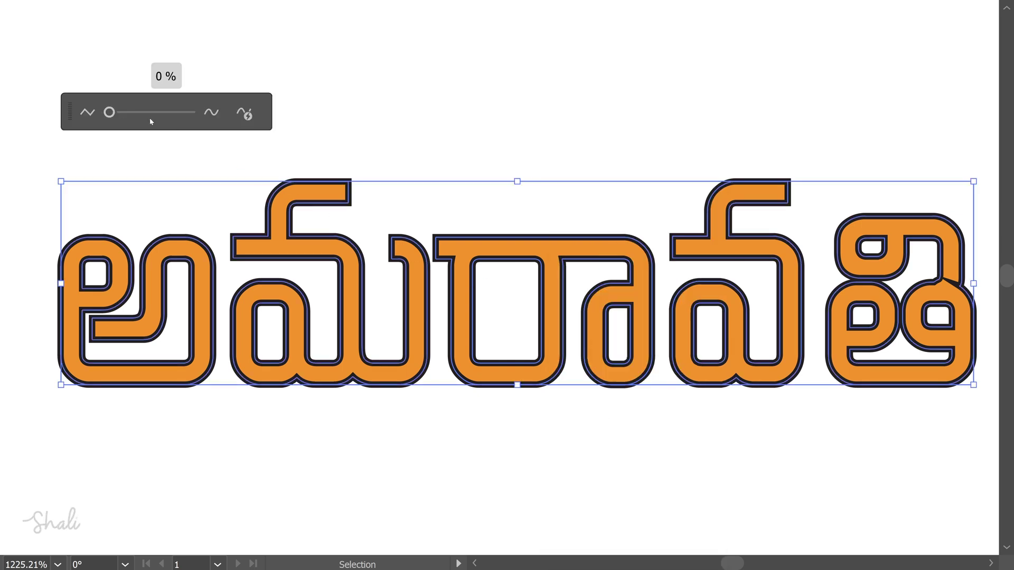
drag(109, 113, 127, 113)
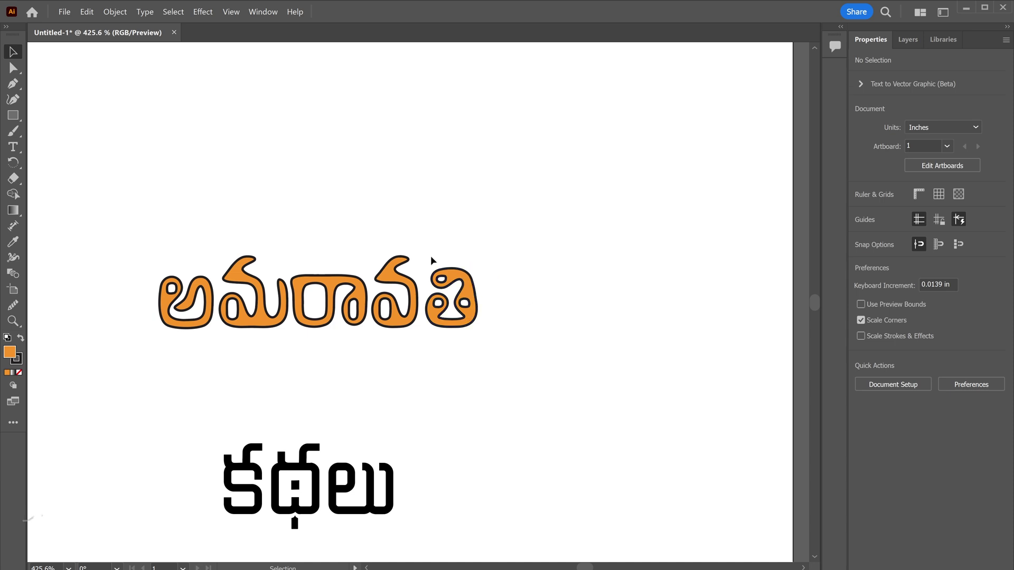
Step: Apply Extrude & Bevel to the orange lettering with a depth of 16
click(387, 277)
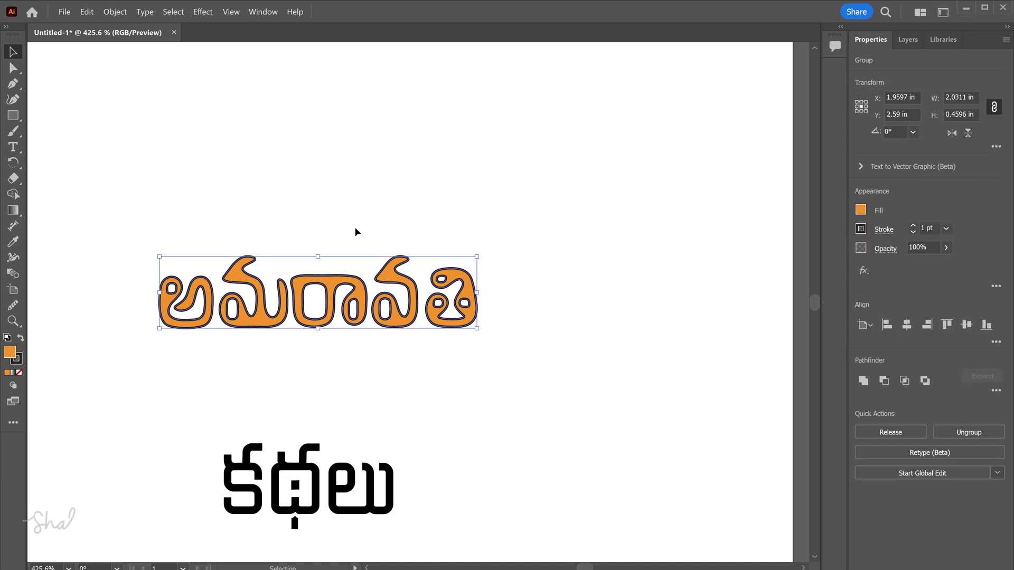
click(205, 14)
mouse_move(233, 85)
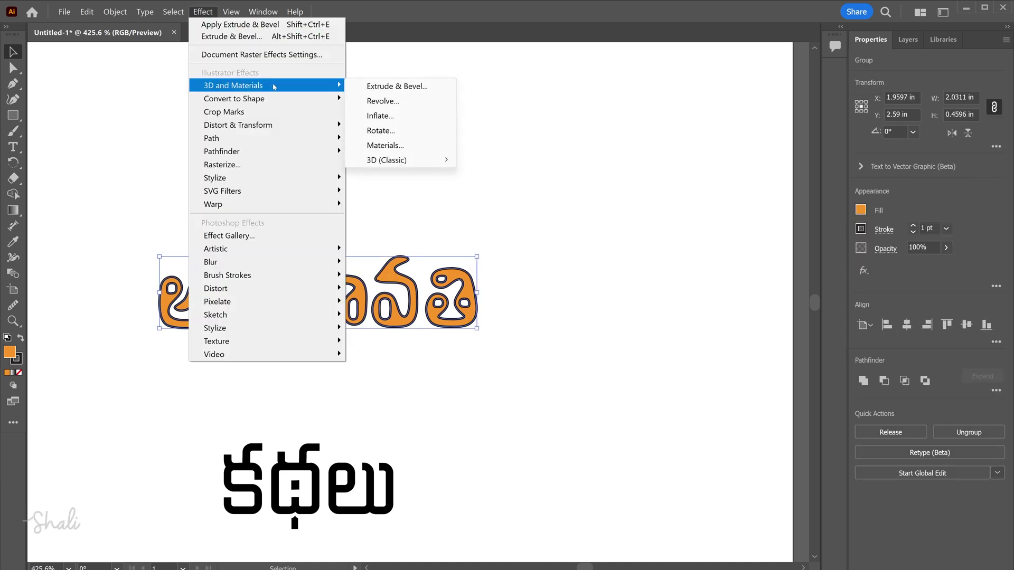
click(377, 92)
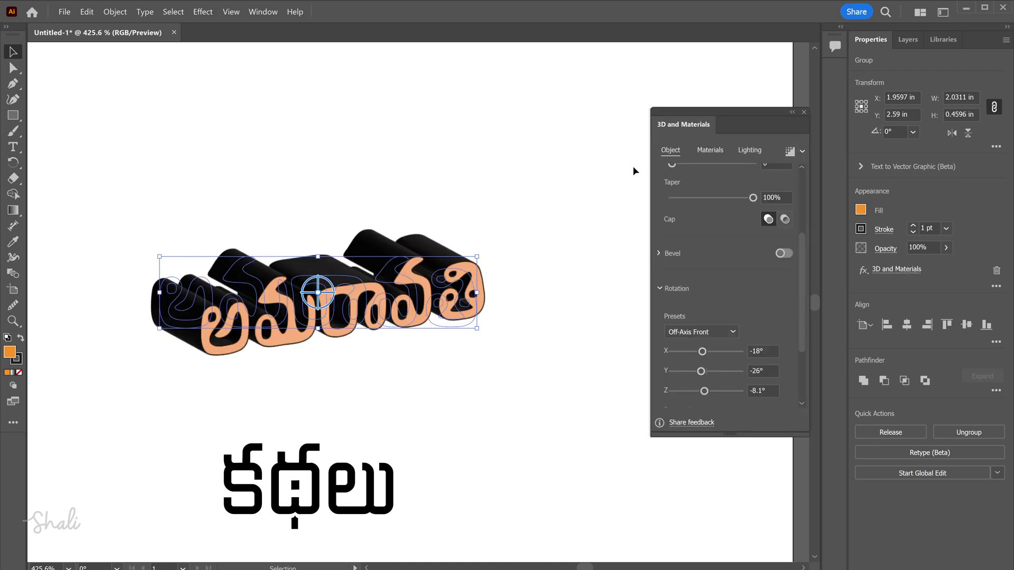
scroll(721, 275, up, 5)
click(777, 252)
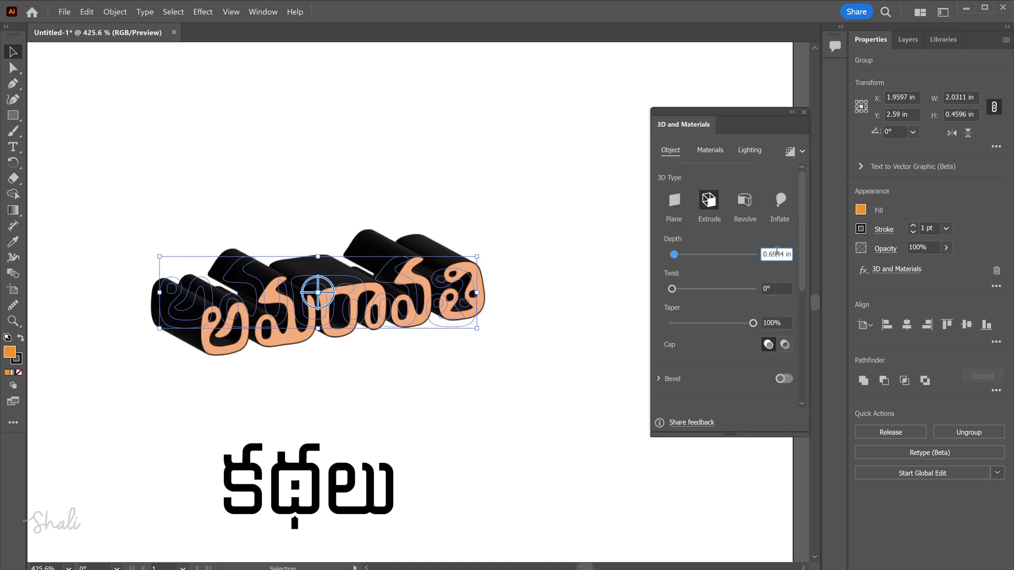
text(16)
key(Return)
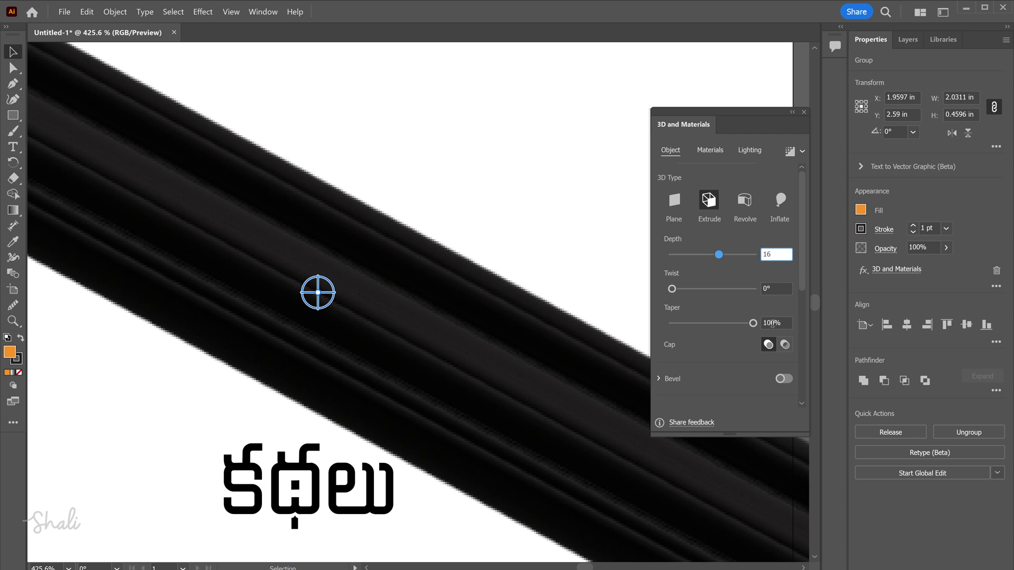
text(1)
Step: Add taper, rotation X 5, Y 0, Z 0 and perspective 160, then render
key(Return)
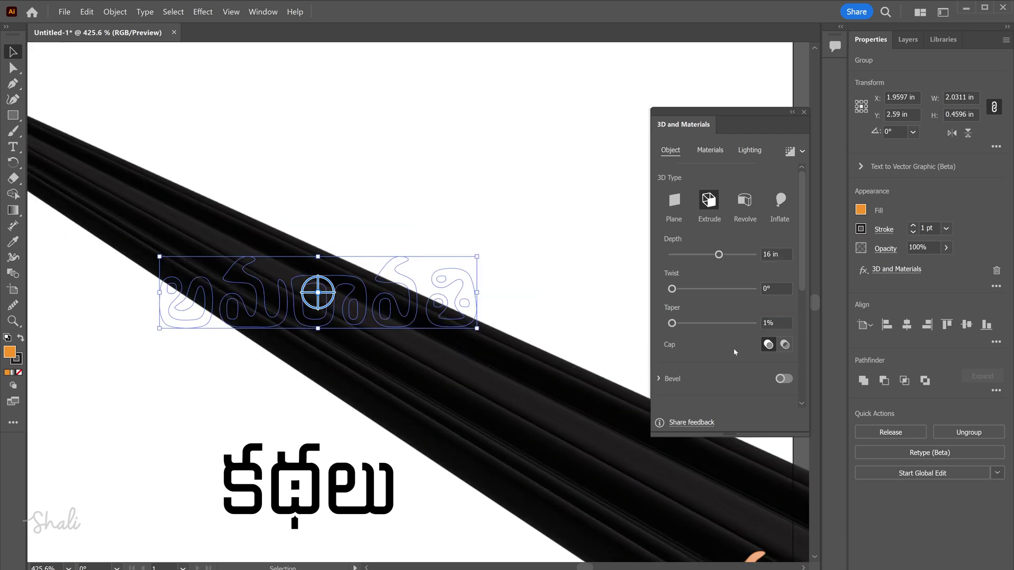
scroll(733, 347, down, 5)
click(763, 254)
text(5)
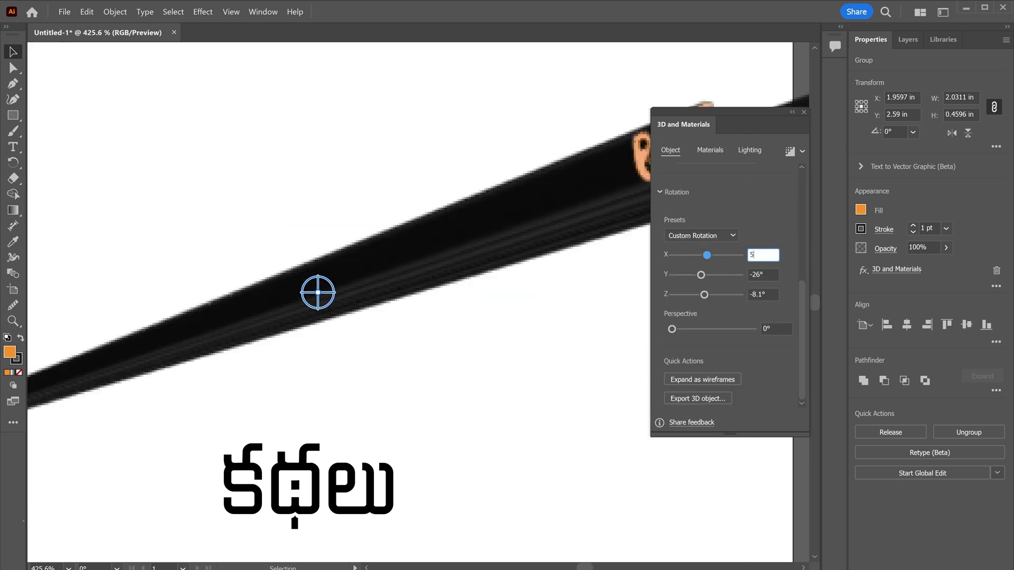
text(0)
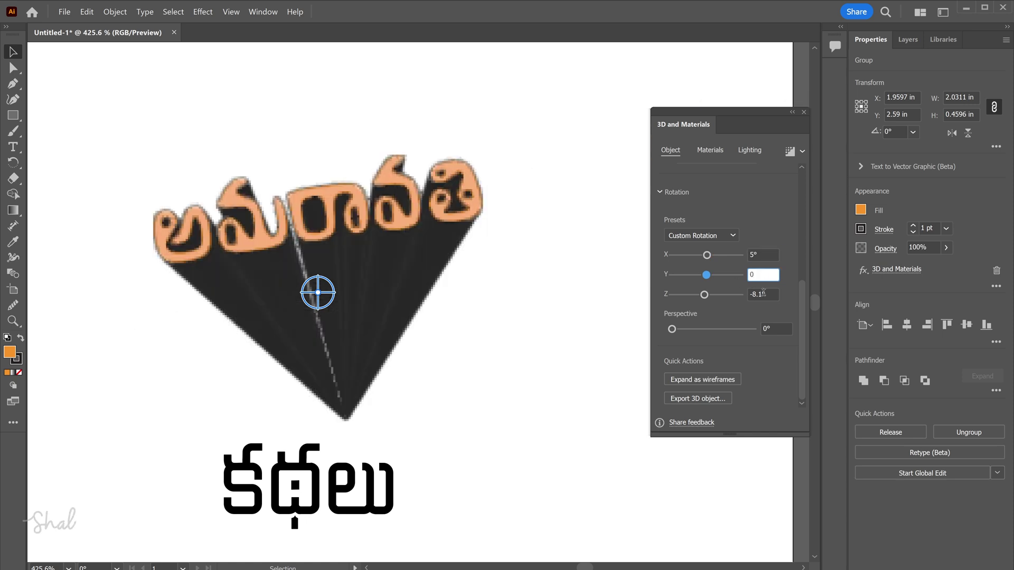
text(0)
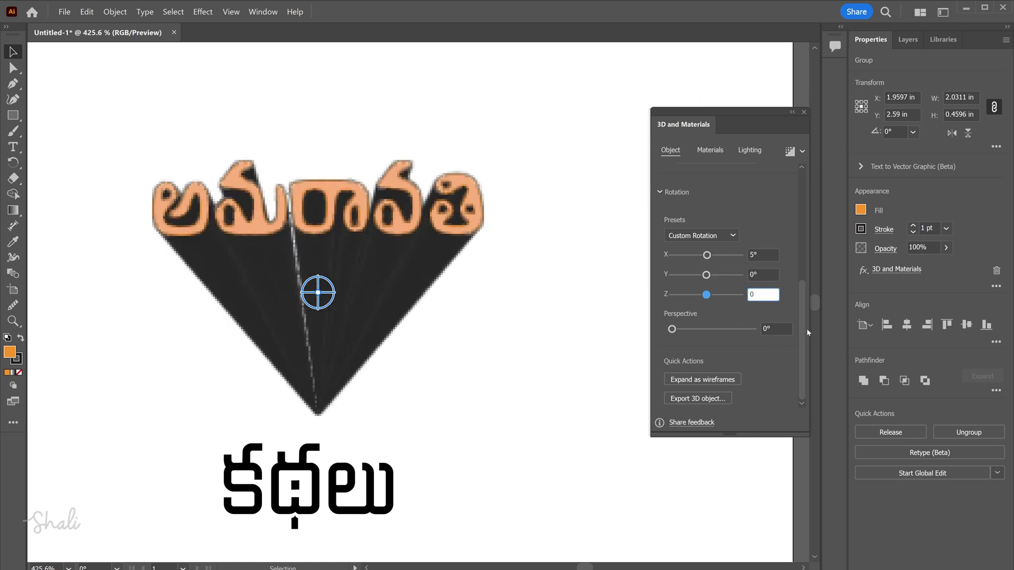
text(160)
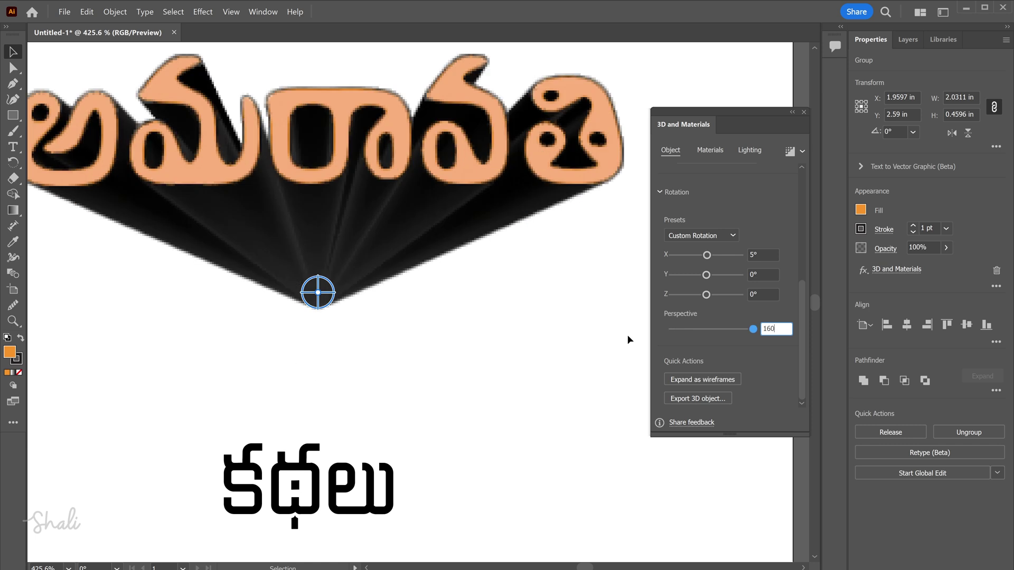
click(790, 152)
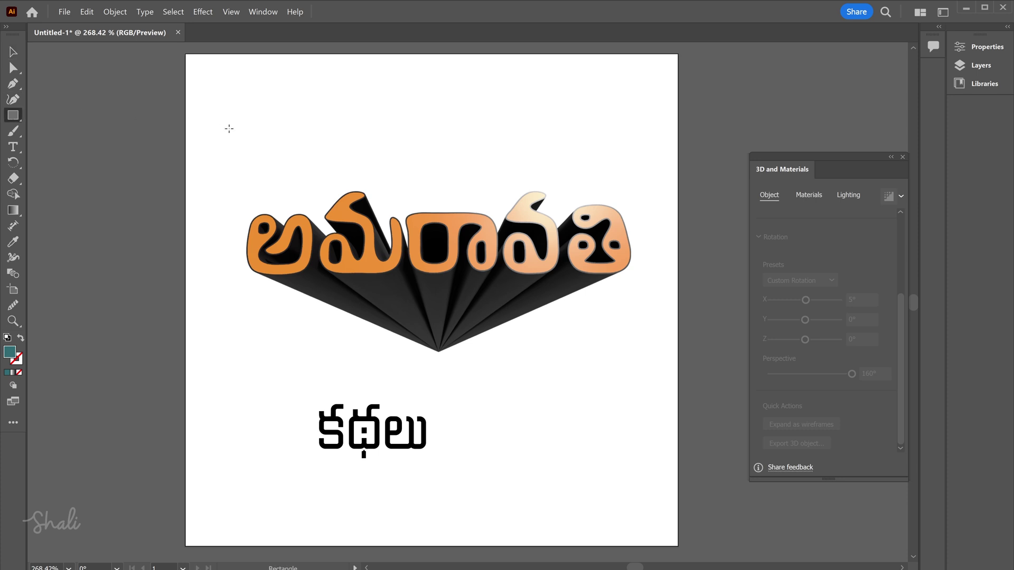
click(253, 133)
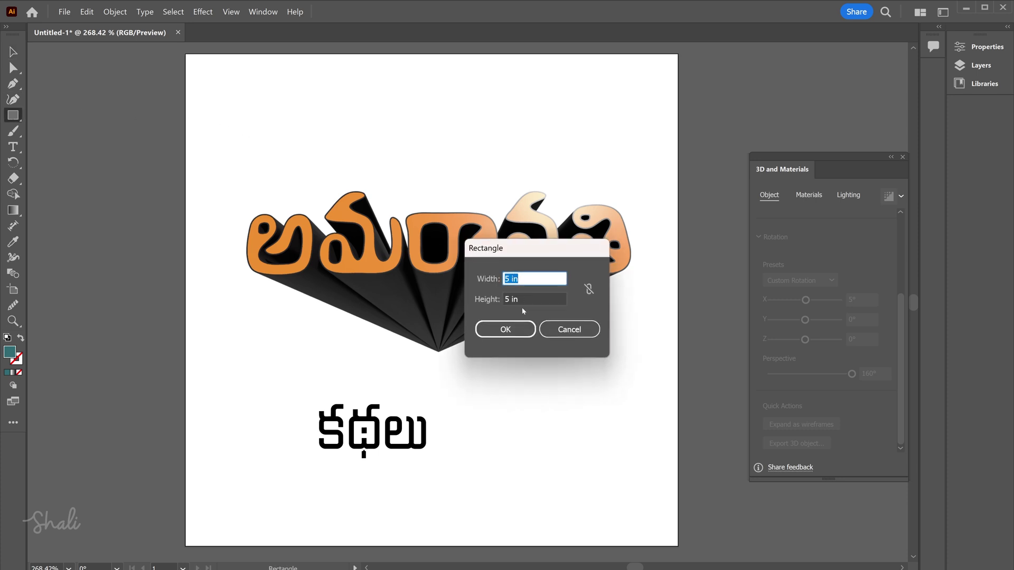
Step: Create a 5 in teal rectangle and align it to cover the artboard
click(518, 330)
drag(521, 431, 458, 354)
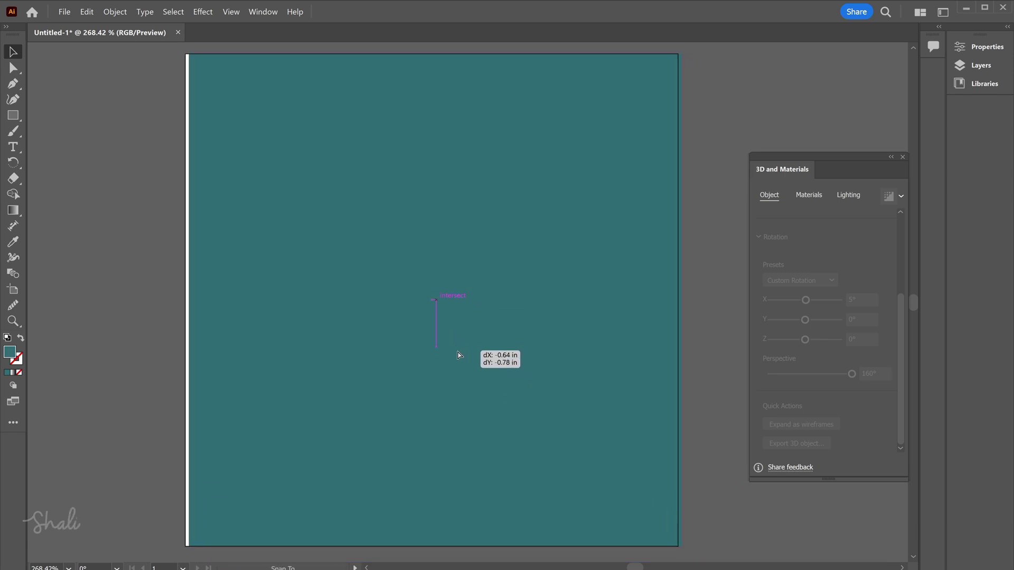
drag(457, 355, 457, 355)
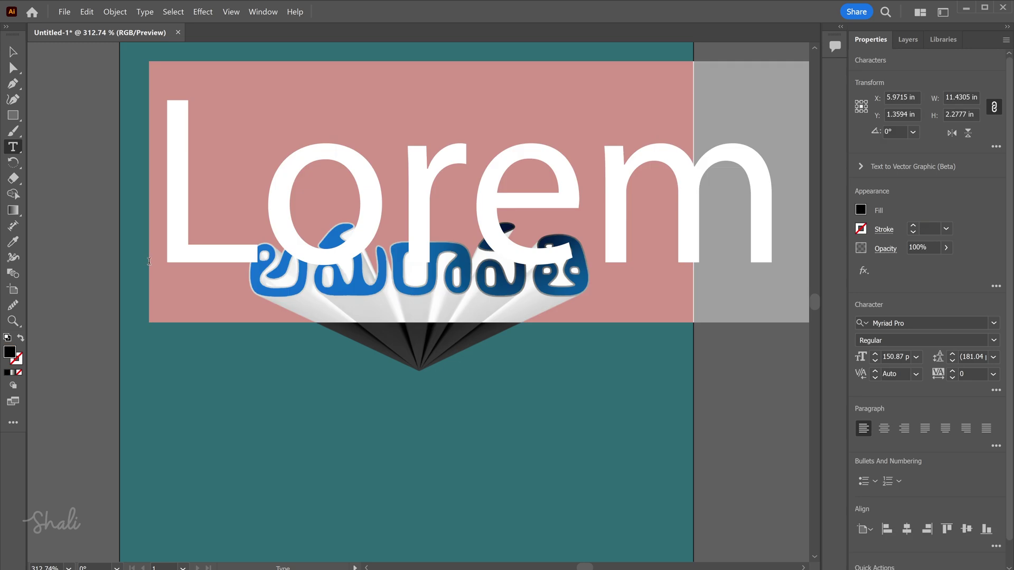
text(1978)
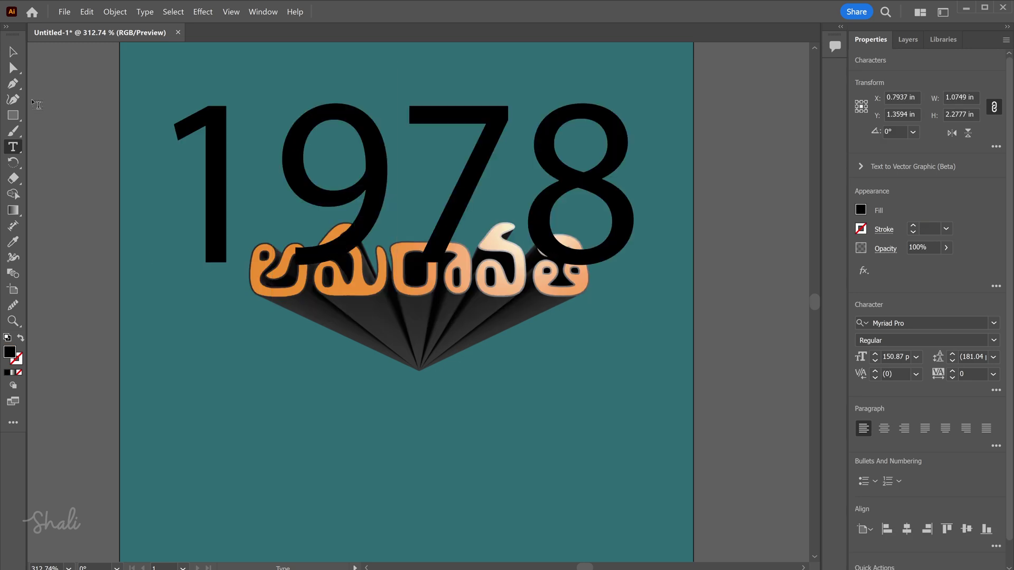
text(amit)
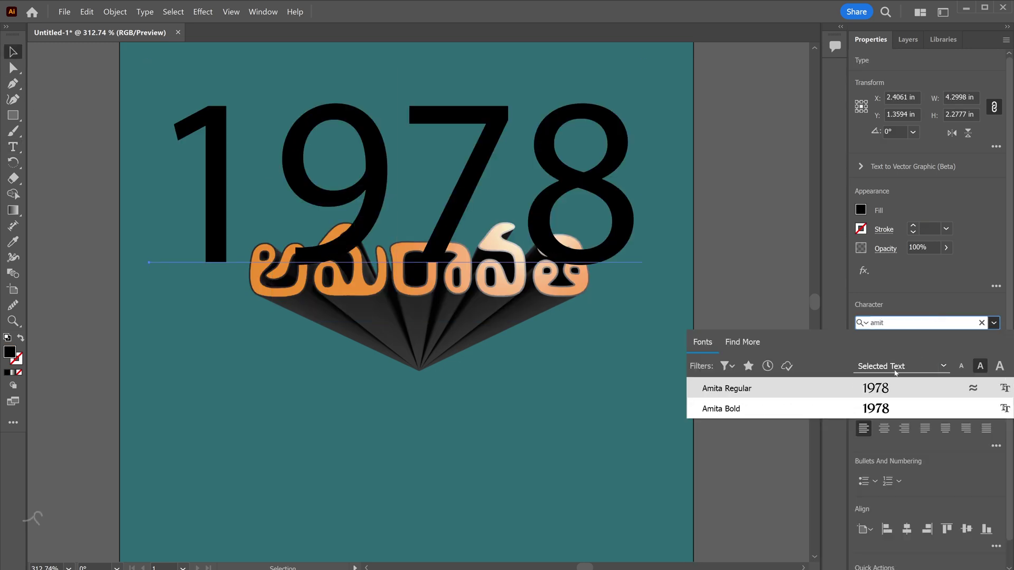
Step: Set 1978 in Amita, move it over the title, fill it #F4E4CE, and outline it
key(Return)
drag(537, 248, 537, 339)
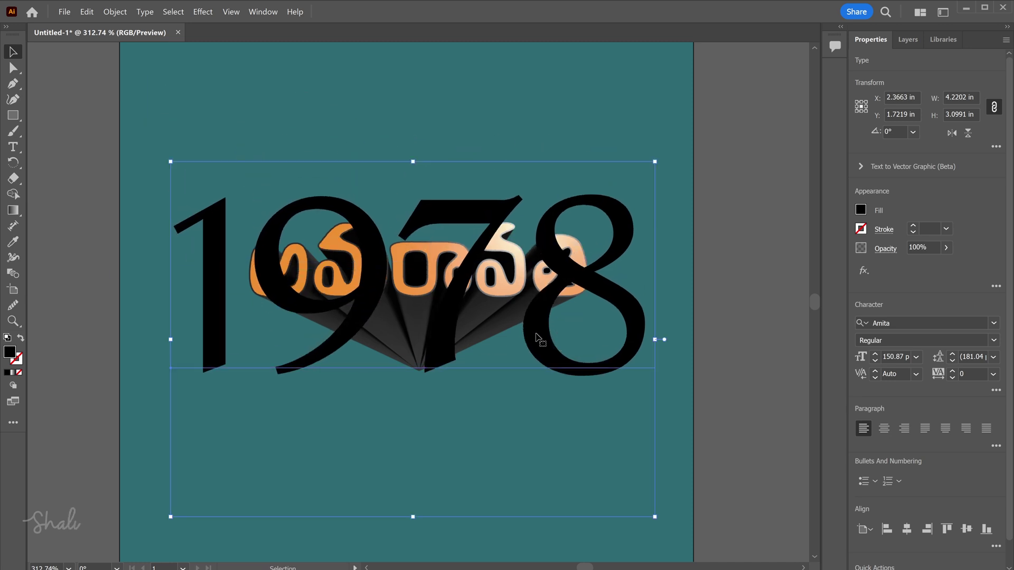
double_click(10, 354)
drag(301, 163, 288, 154)
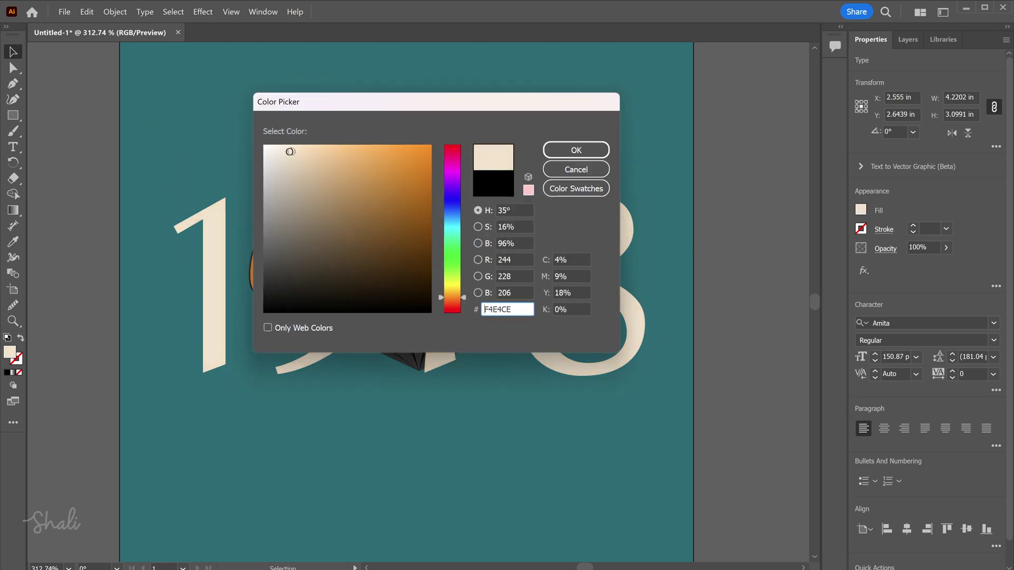
click(573, 150)
scroll(954, 493, down, 1)
click(893, 560)
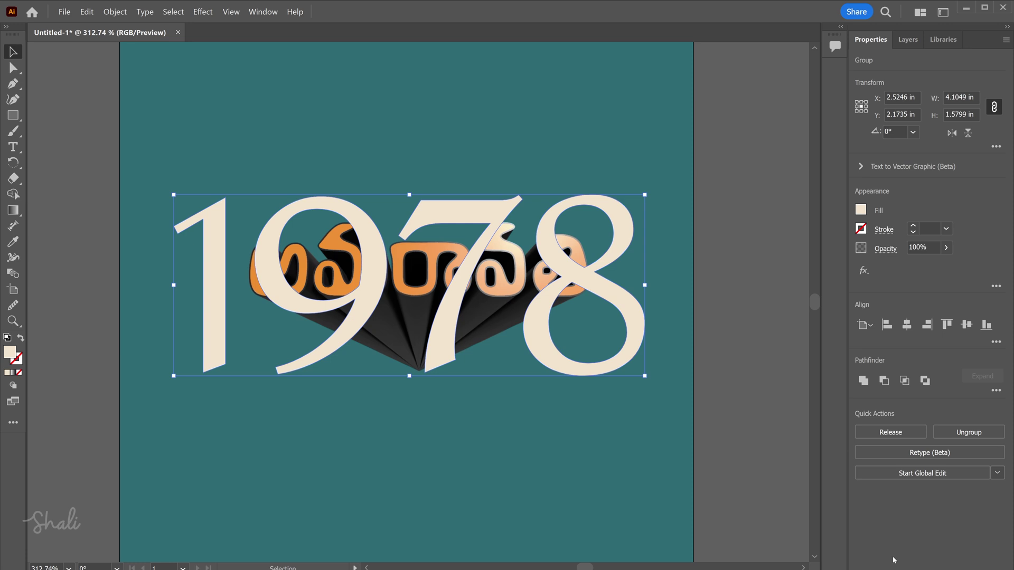
click(114, 12)
mouse_move(129, 352)
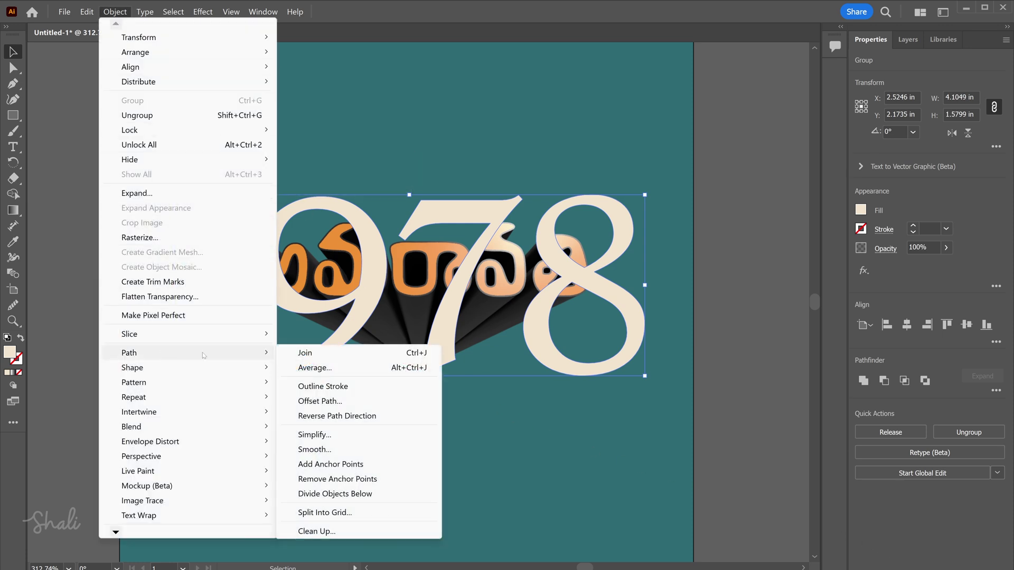
Step: Add a slightly inset offset path inside each 1978 digit
click(335, 402)
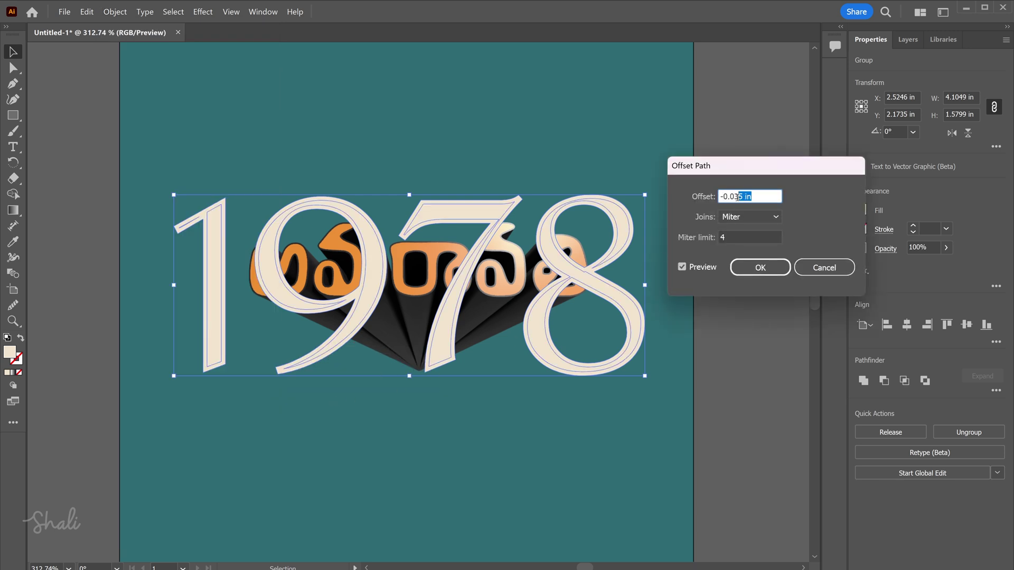
click(746, 273)
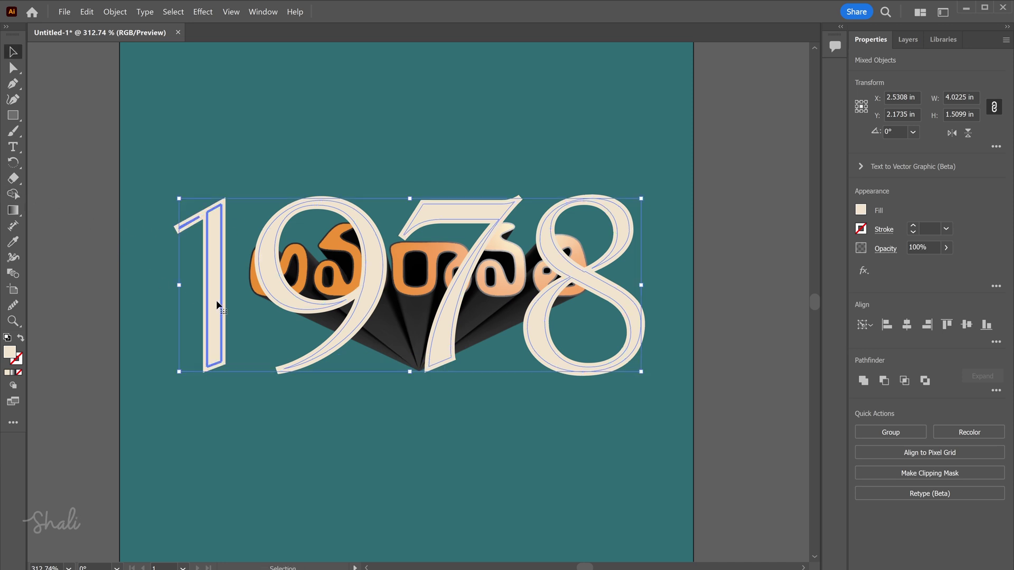
Step: Use Shape Builder to remove the 9's outer rim and merge the 7 and 8 pieces
click(264, 377)
click(203, 345)
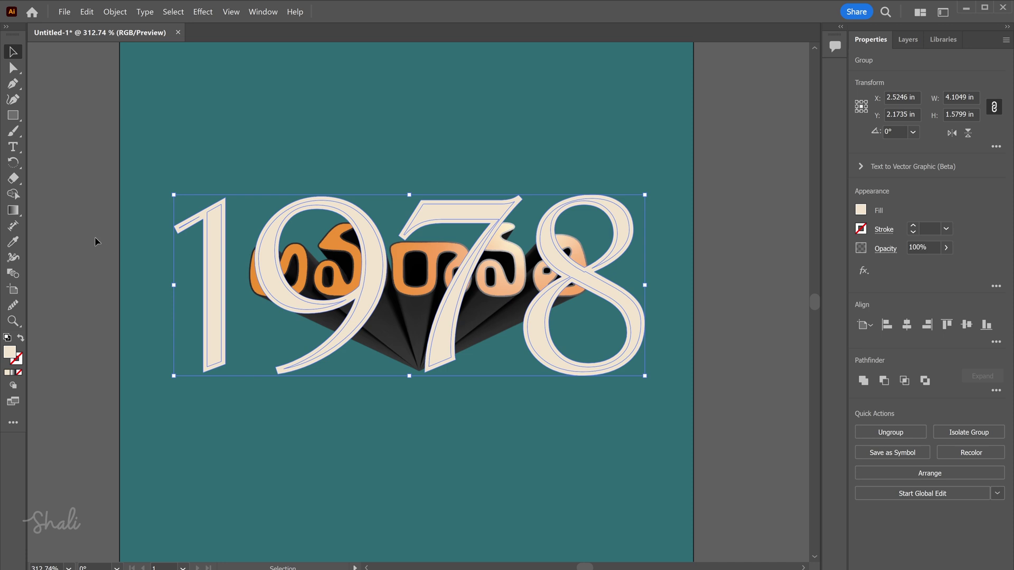
click(19, 196)
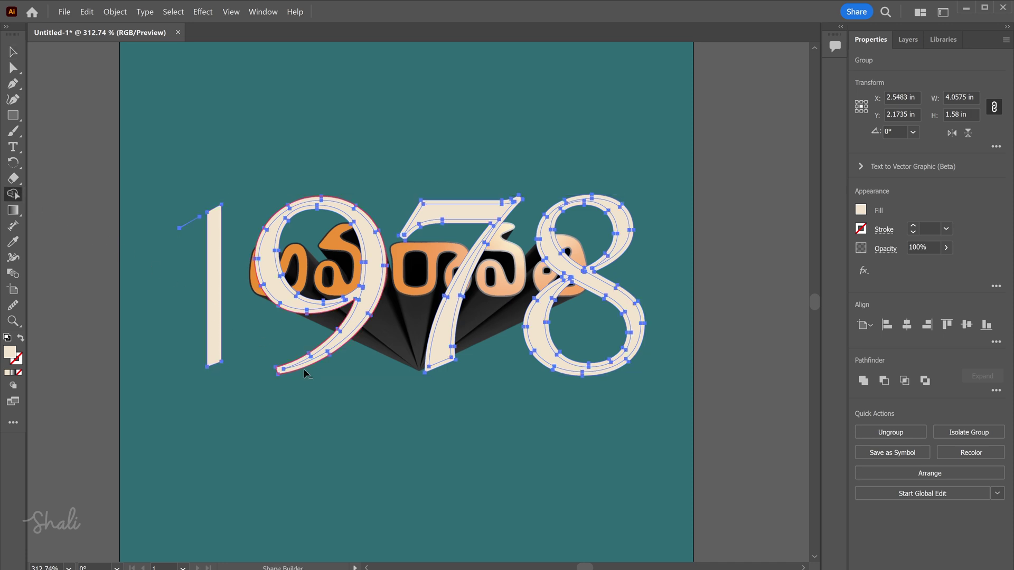
alt+click(304, 372)
click(447, 368)
drag(527, 373, 634, 237)
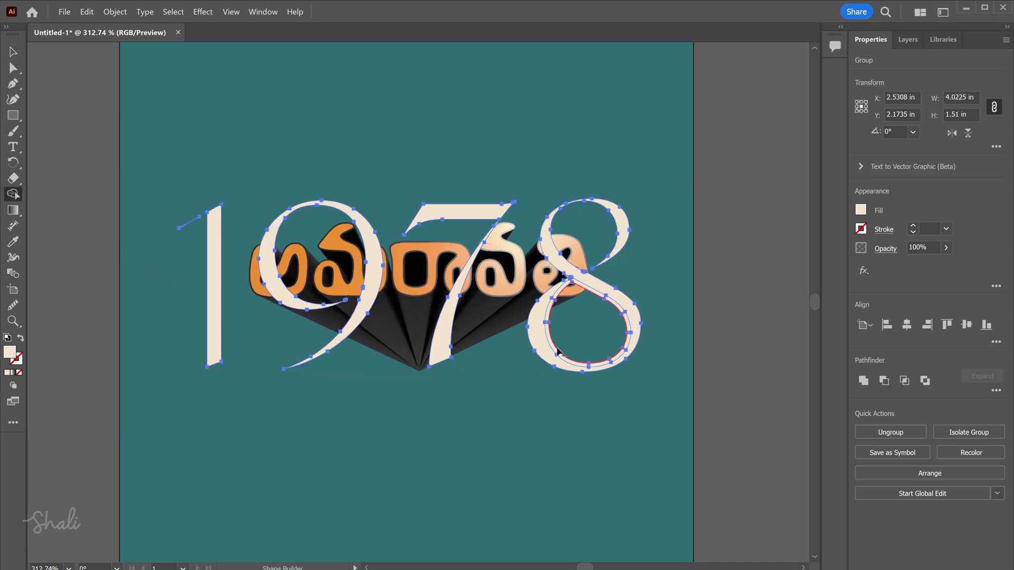
key(b)
key(v)
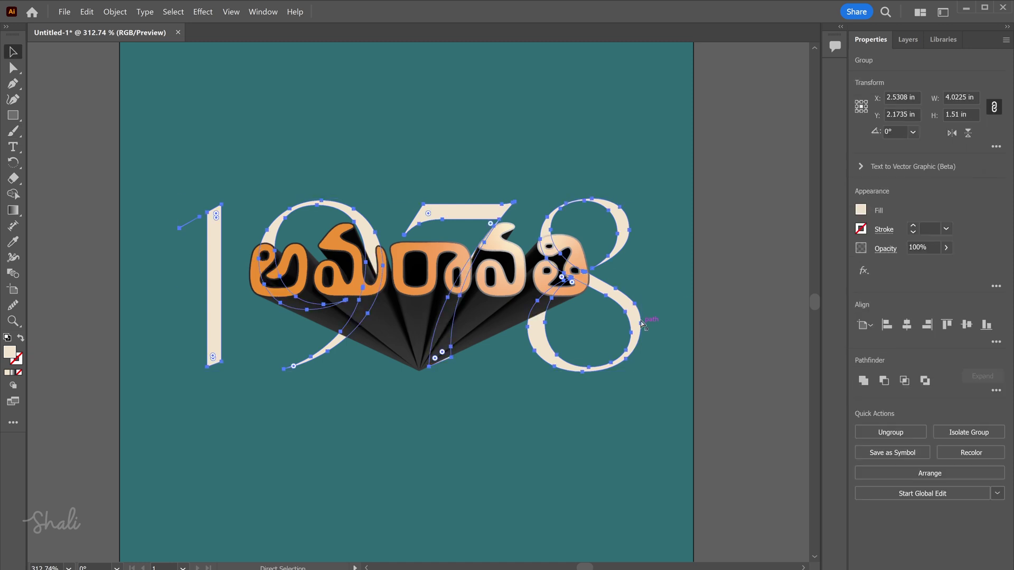
click(624, 381)
key(z)
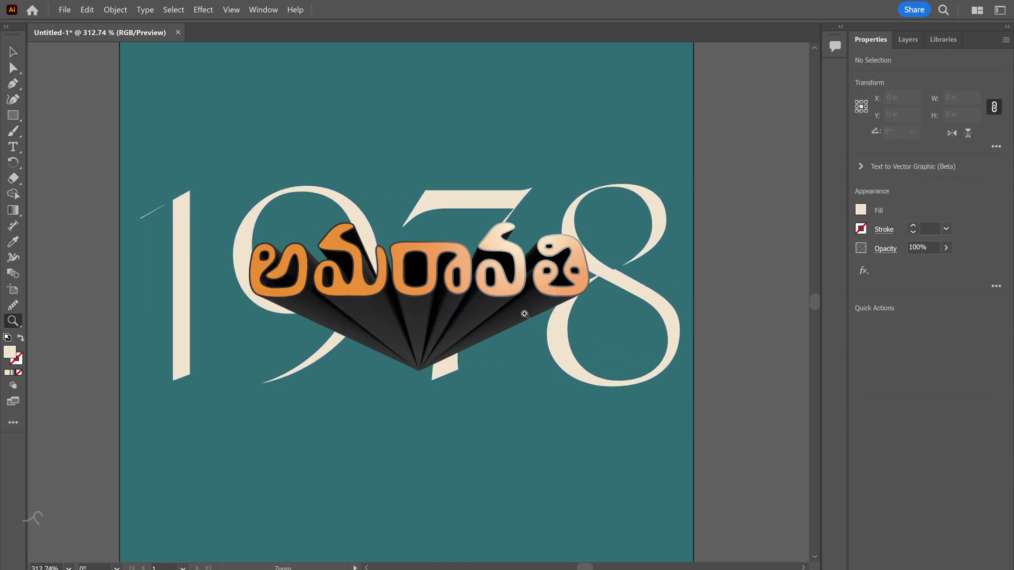
key(f)
key(f)
drag(527, 334, 543, 322)
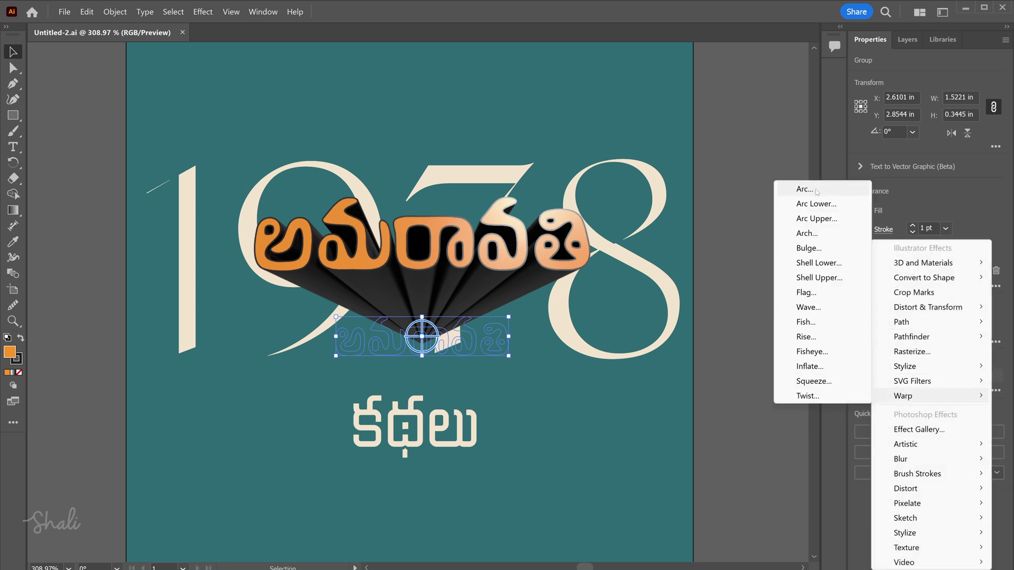
Step: Apply an Arc warp to the 3D Telugu title, then scale it down and raise it
mouse_move(904, 395)
click(817, 192)
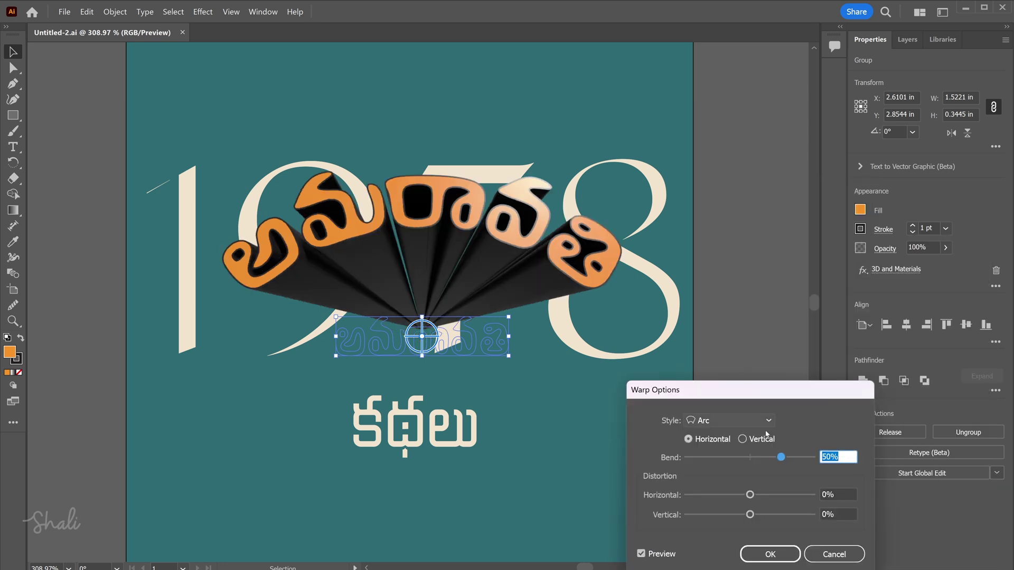
click(761, 426)
click(722, 199)
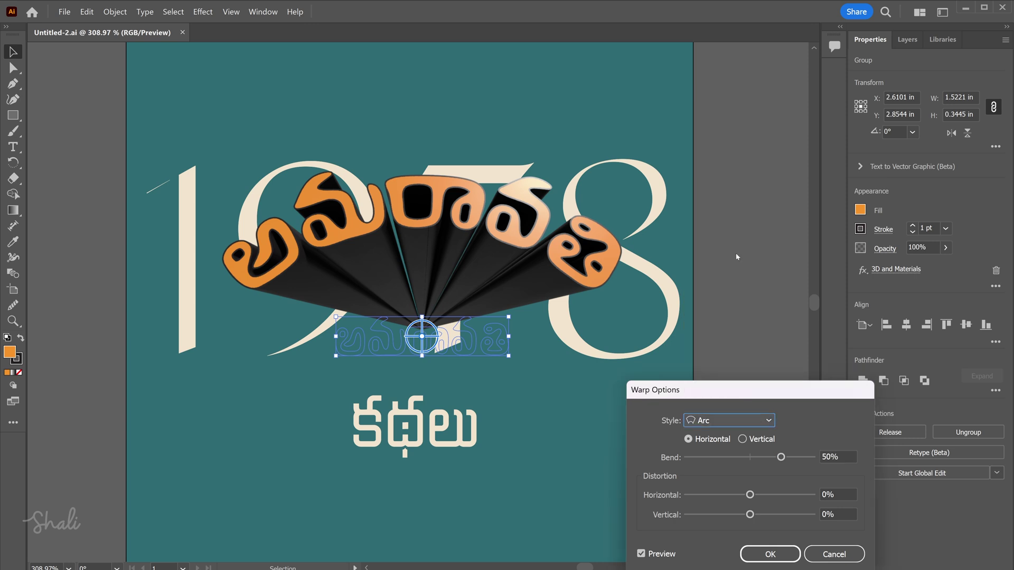
click(770, 554)
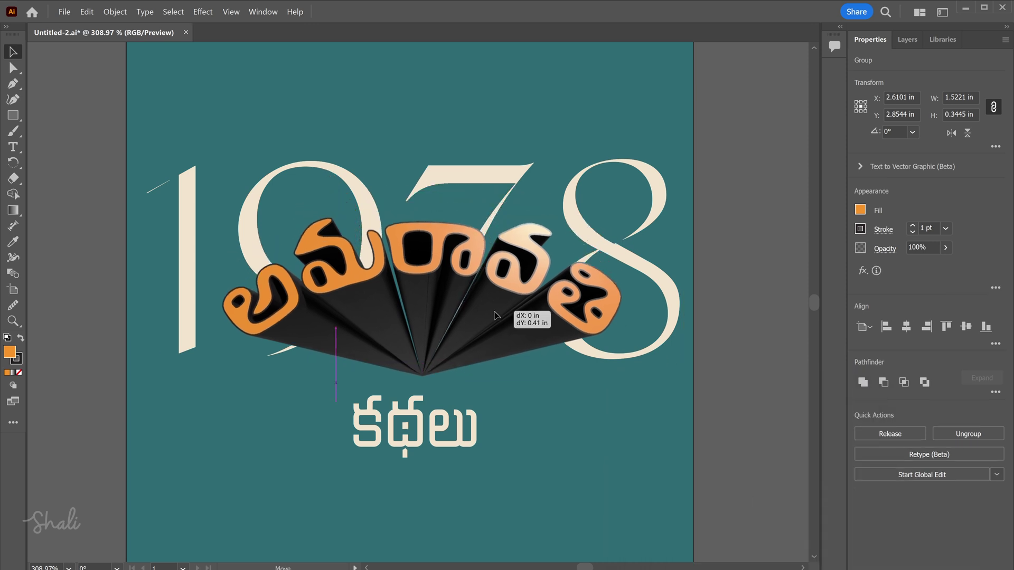
drag(509, 355, 504, 357)
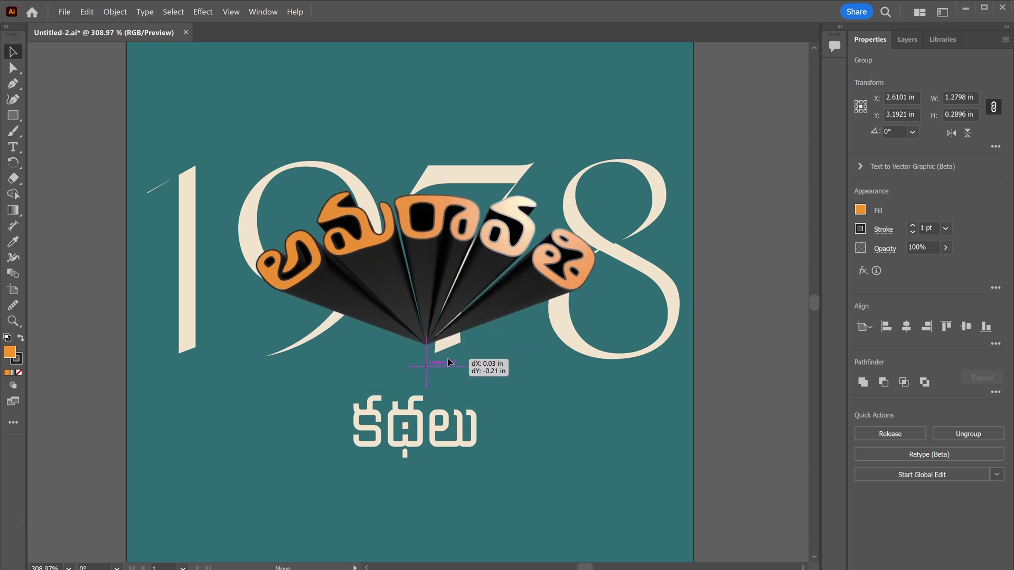
drag(458, 388, 428, 354)
Step: Adjust the 3D title's X rotation and move the arched title higher over 1978
click(862, 272)
click(478, 301)
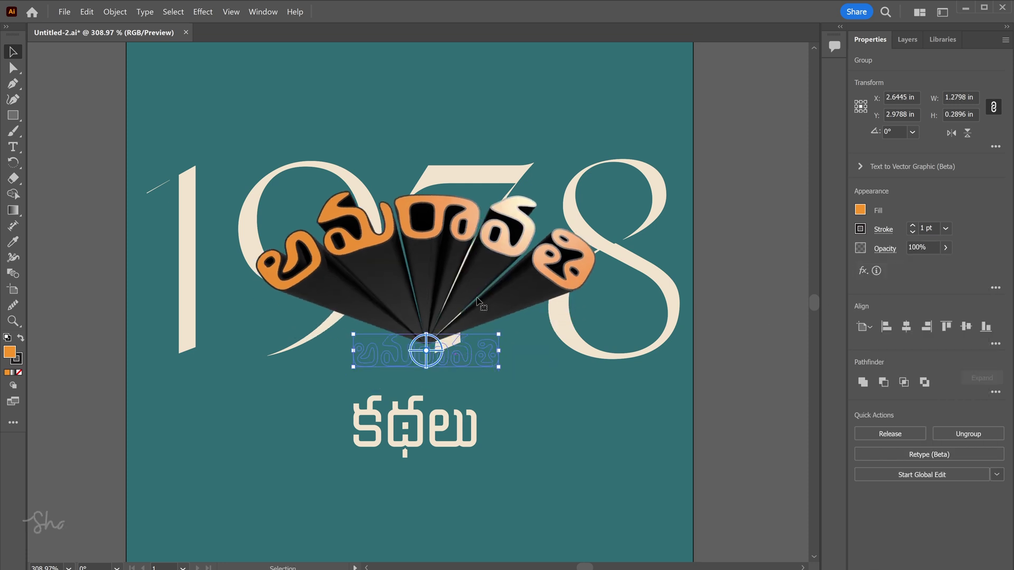
click(995, 288)
click(543, 304)
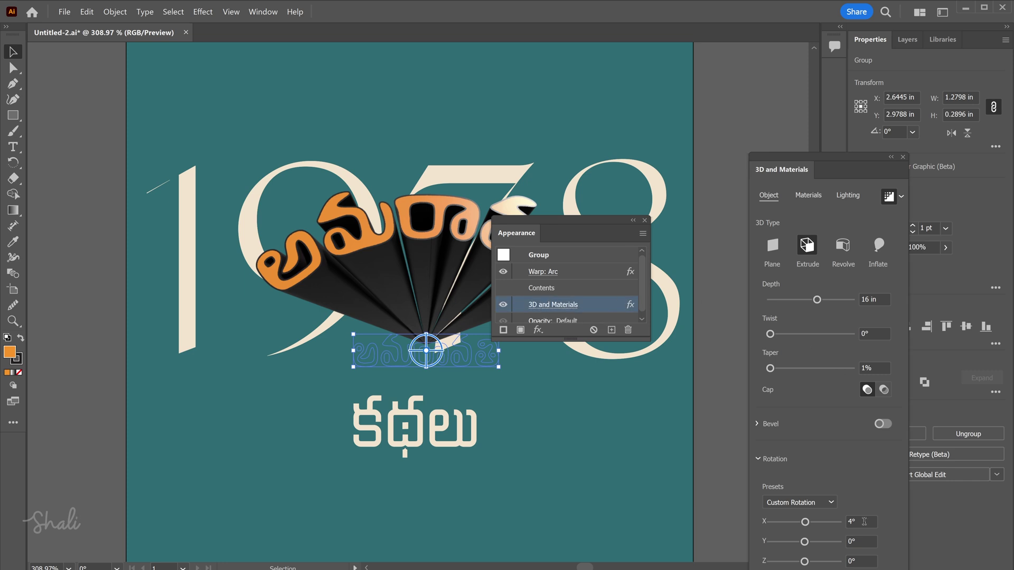
text(2)
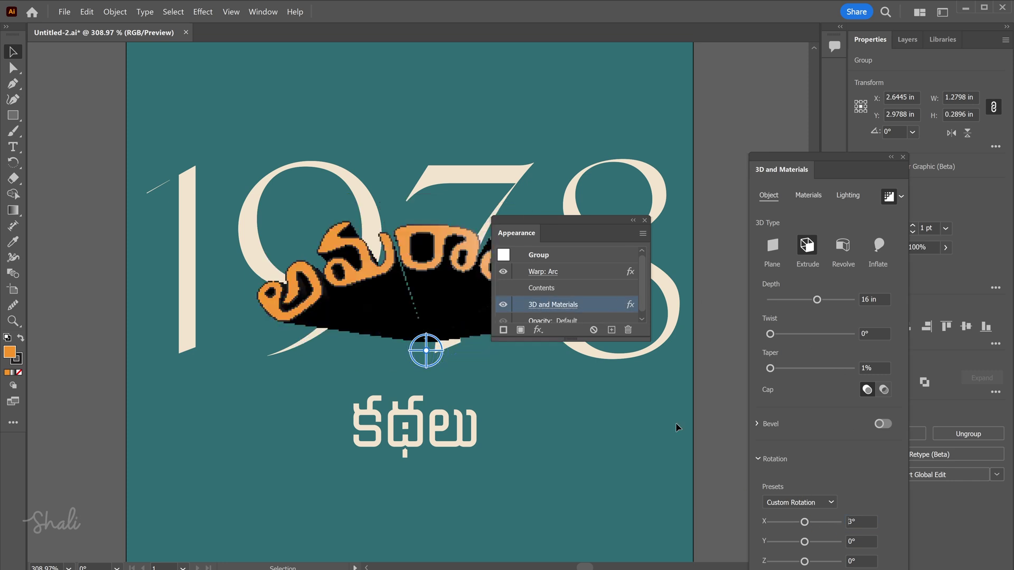
click(643, 219)
click(645, 223)
click(902, 157)
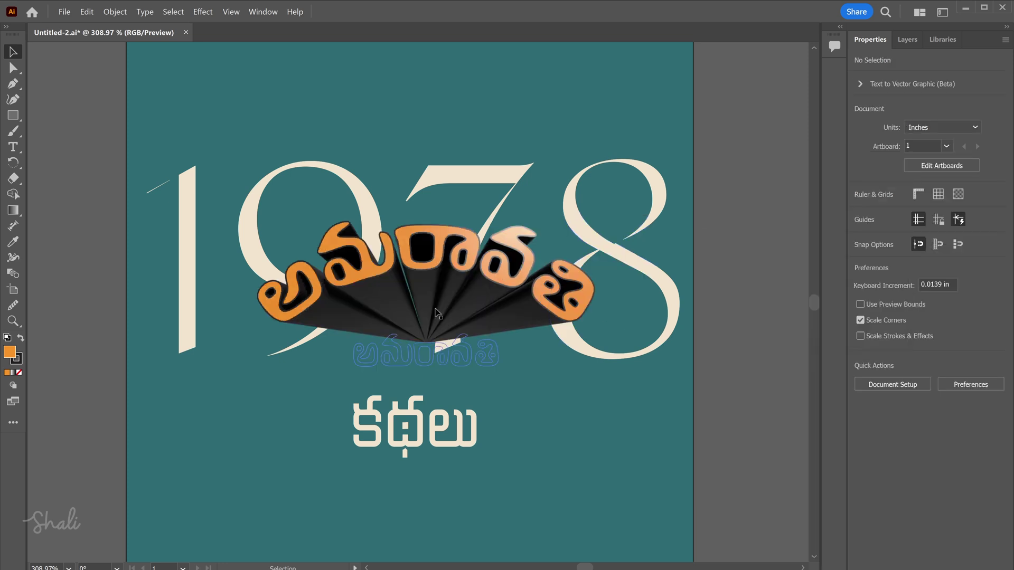
drag(434, 312, 433, 285)
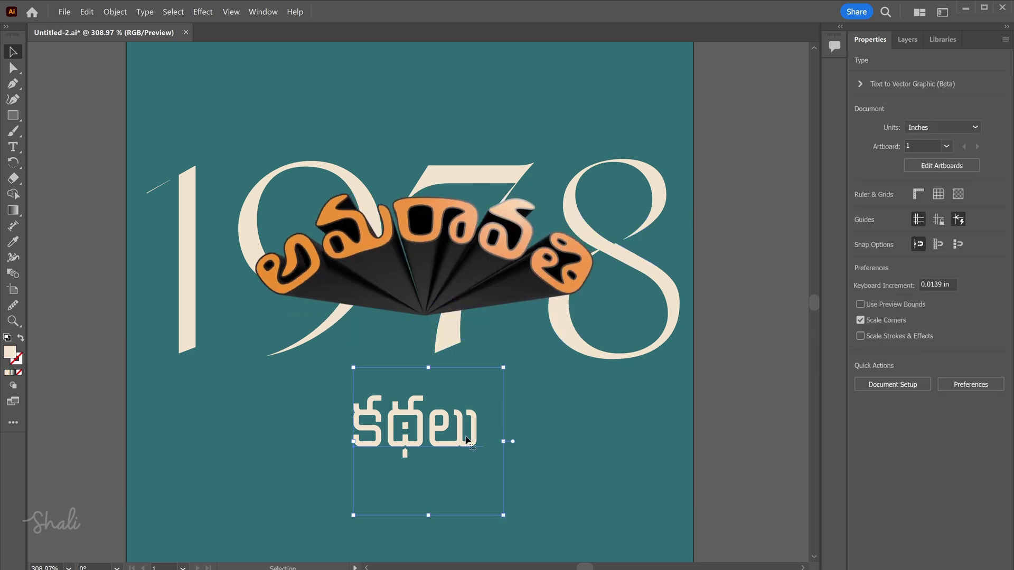
scroll(946, 489, down, 1)
Step: Convert the కథలు caption below the title into outlines
click(899, 558)
right_click(445, 104)
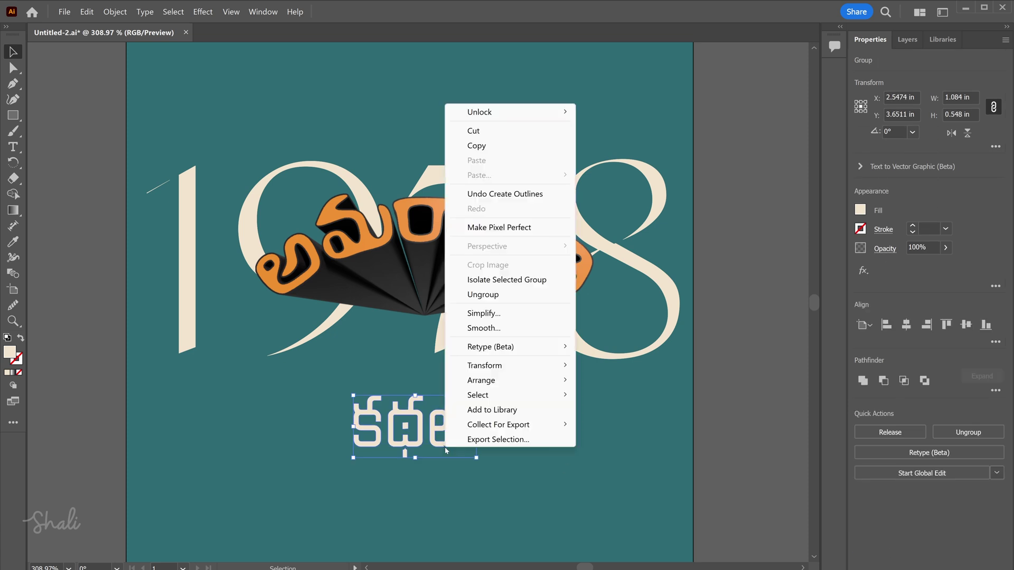
click(487, 315)
click(336, 339)
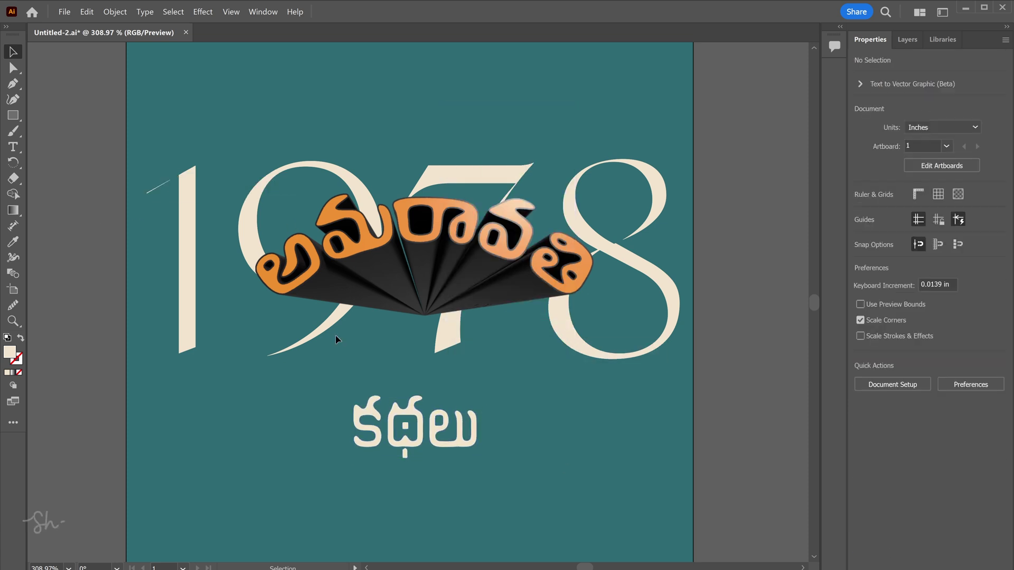
Step: Draw an unfilled ellipse around the caption, fit it, and set its stroke to 1.5 pt
drag(14, 120, 55, 144)
drag(304, 386, 529, 469)
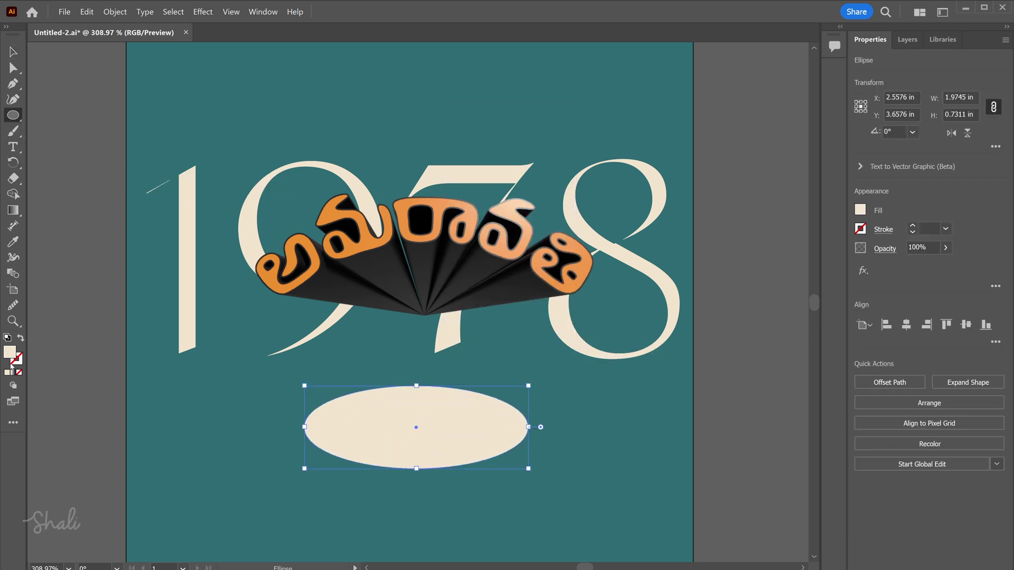
key(shift+x)
key(v)
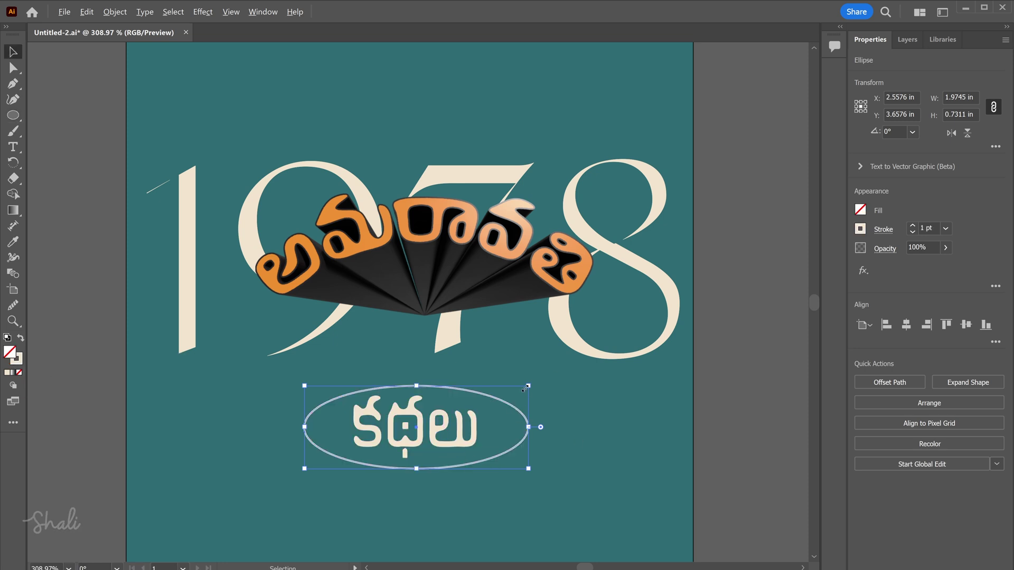
mouse_move(527, 387)
mouse_down()
mouse_move(511, 388)
mouse_move(502, 421)
mouse_up()
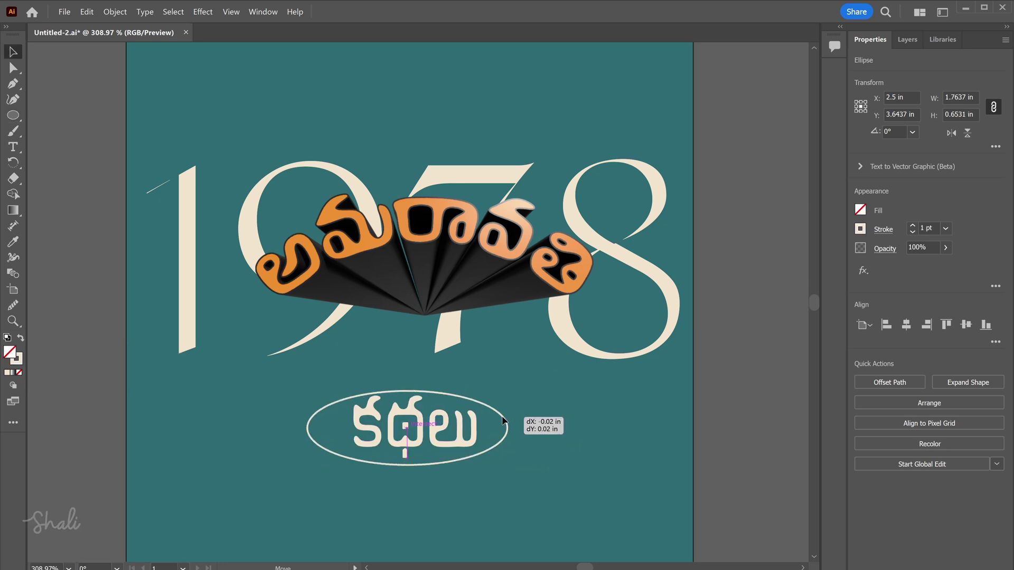
click(930, 228)
Step: Shrink the caption and ellipse together and move them onto the title's extrusion
click(412, 427)
shift+click(507, 444)
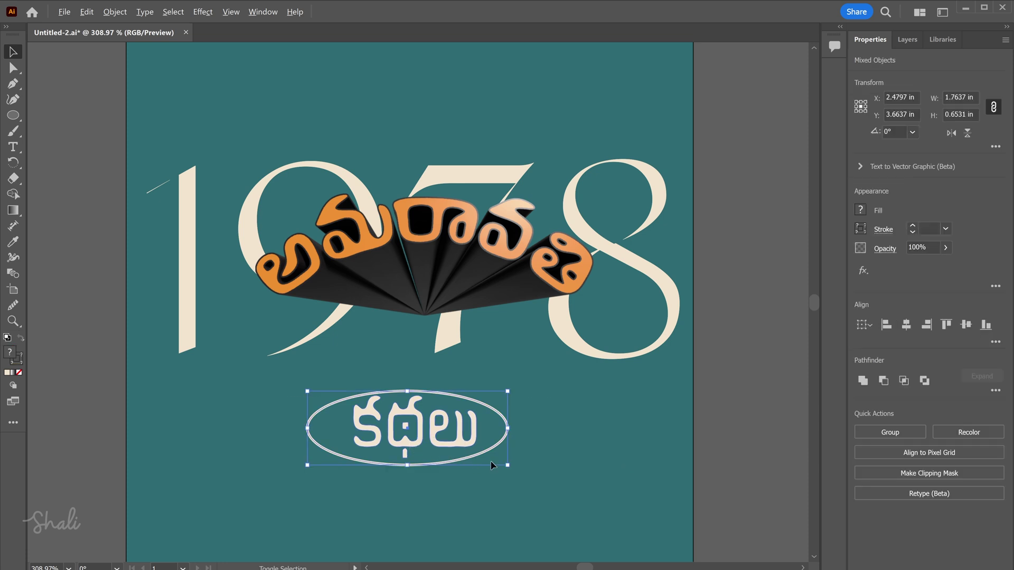
drag(508, 465, 476, 444)
mouse_move(420, 420)
mouse_down()
mouse_move(435, 301)
mouse_move(427, 342)
mouse_up()
scroll(426, 418, down, 1)
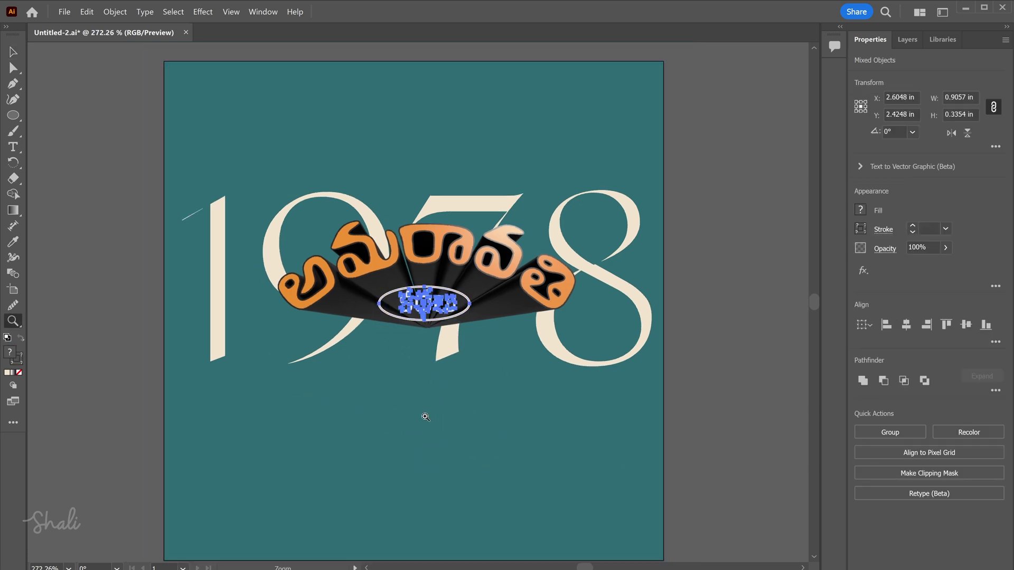